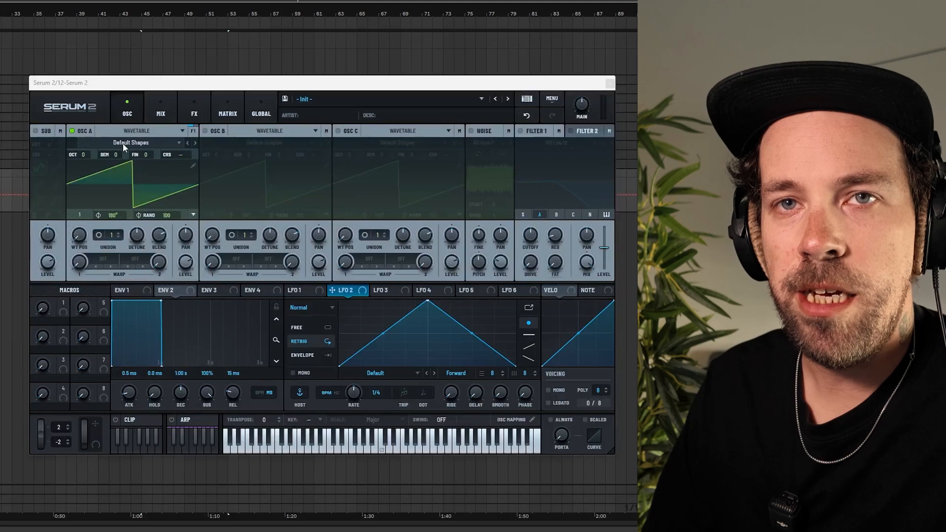
Load the Analog_BD_Sin wavetable into Osc A
left_click(123, 144)
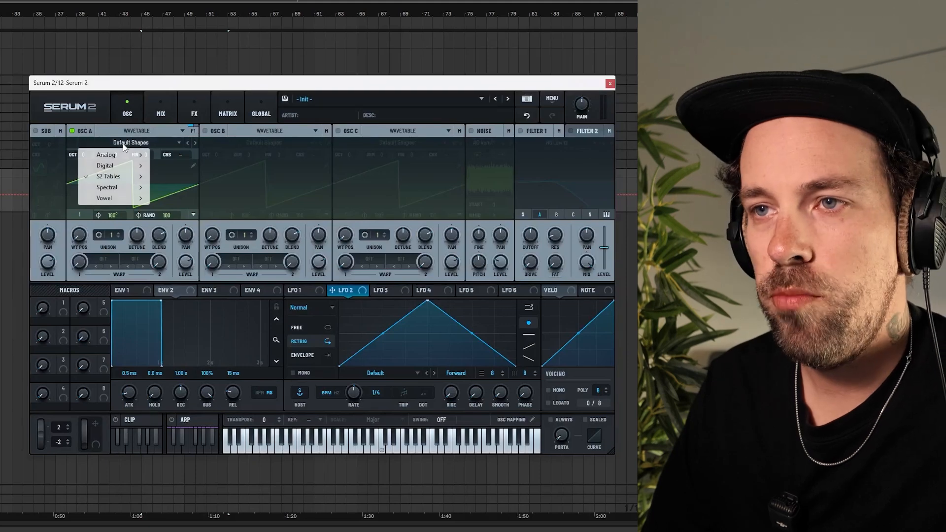
mouse_move(122, 154)
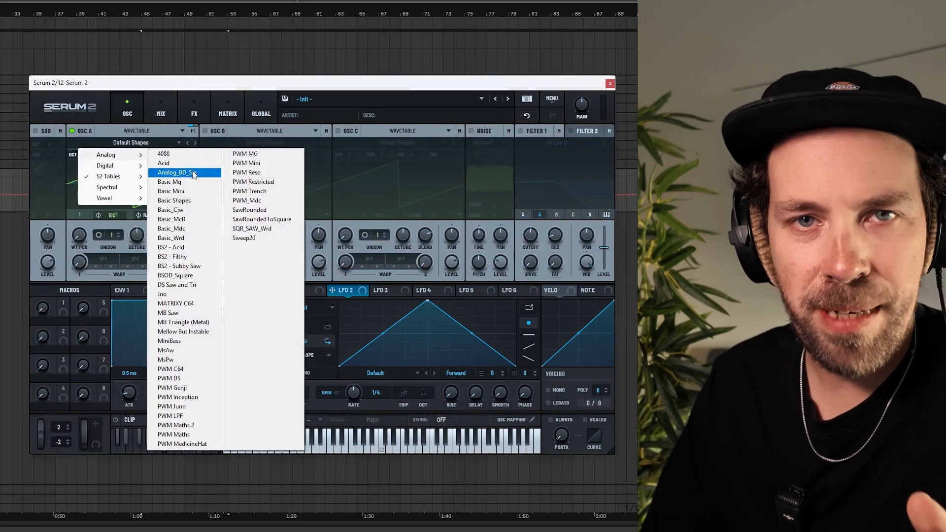
left_click(193, 174)
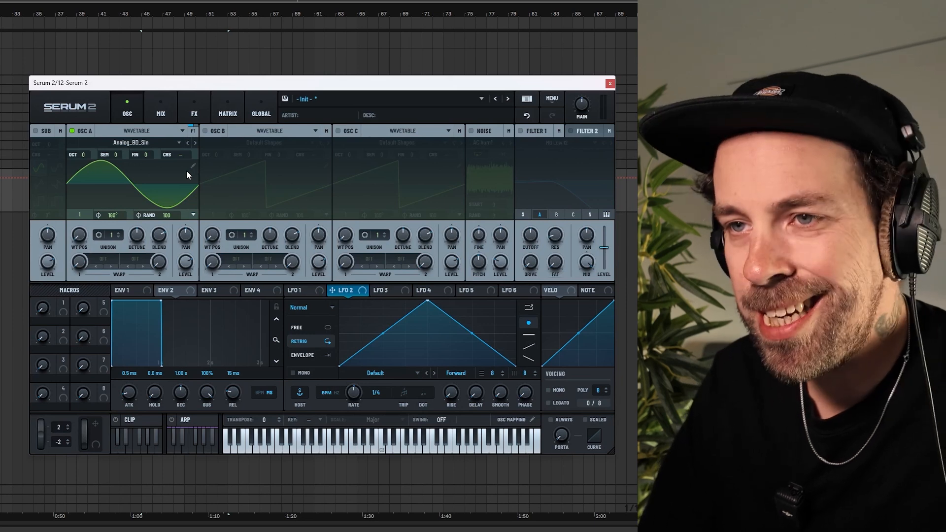
Set Osc A's phase randomness to 0 and its octave to -3
left_click_drag(169, 215, 168, 392)
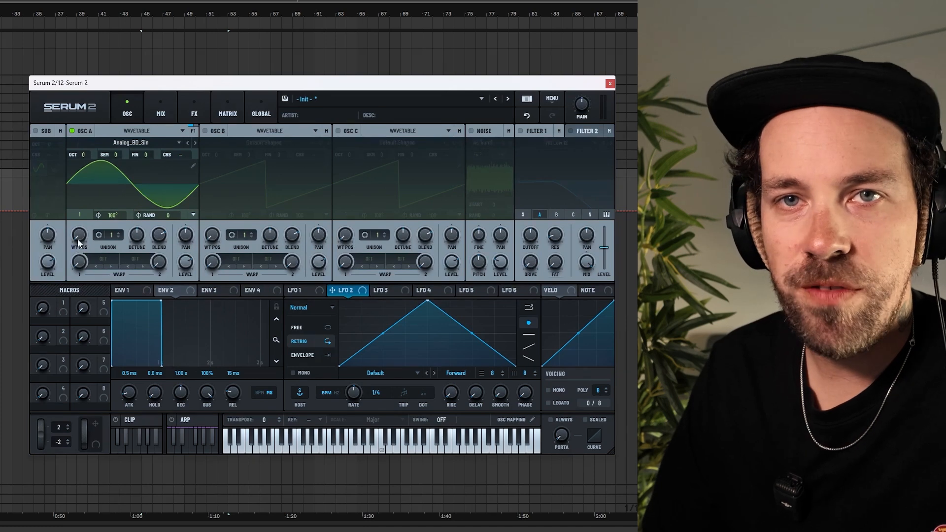
mouse_move(78, 238)
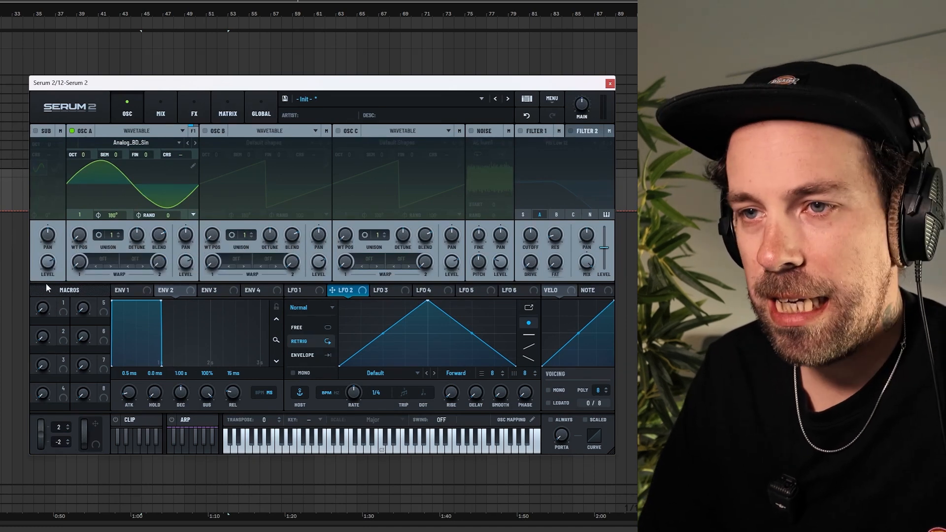
left_click(104, 259)
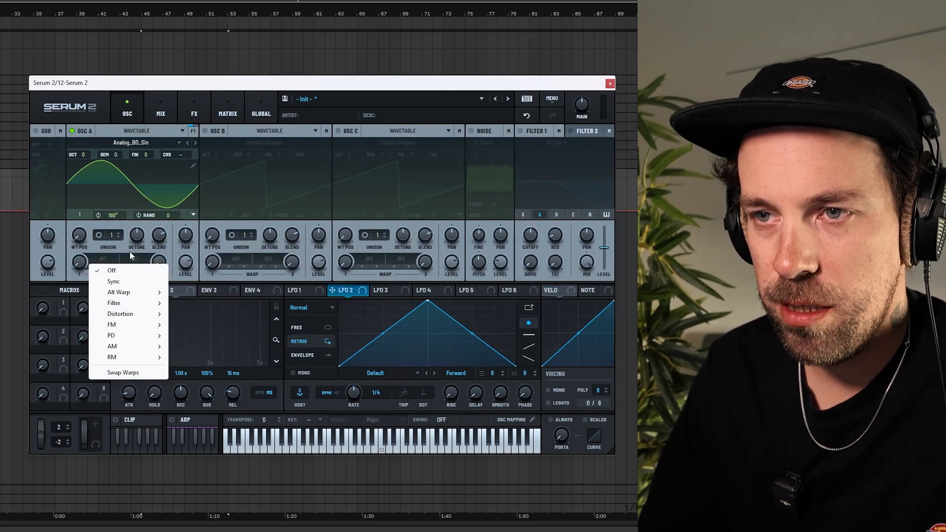
left_click(111, 252)
left_click_drag(83, 155, 84, 191)
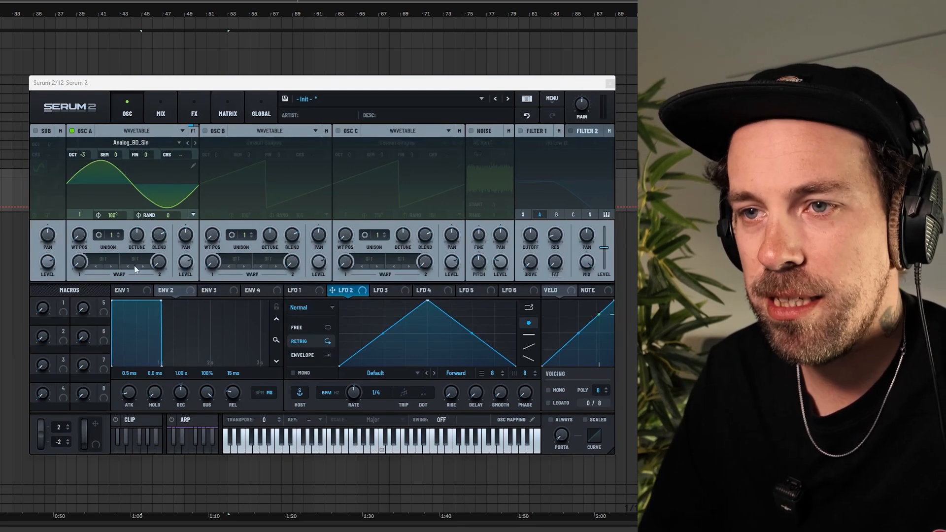
Set Osc A's first warp mode to Distortion Tube and turn the warp amount up
left_click(101, 259)
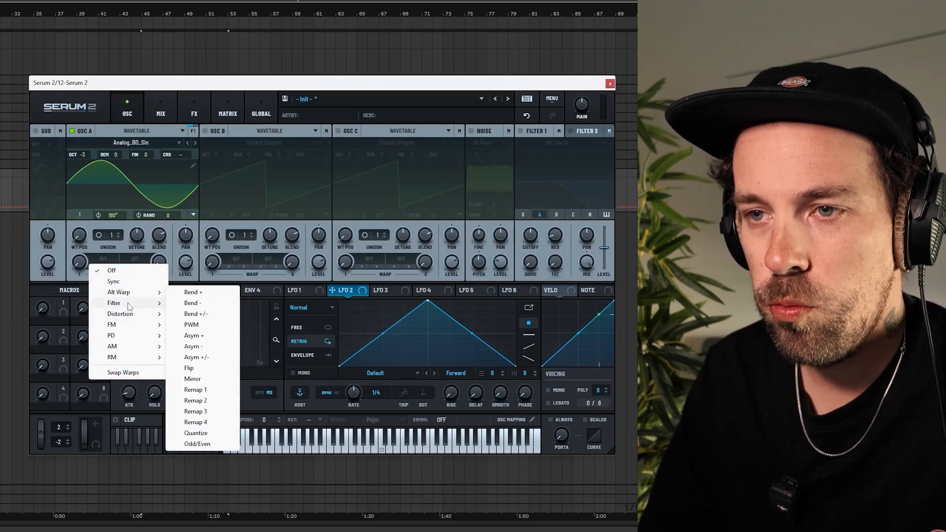
mouse_move(132, 315)
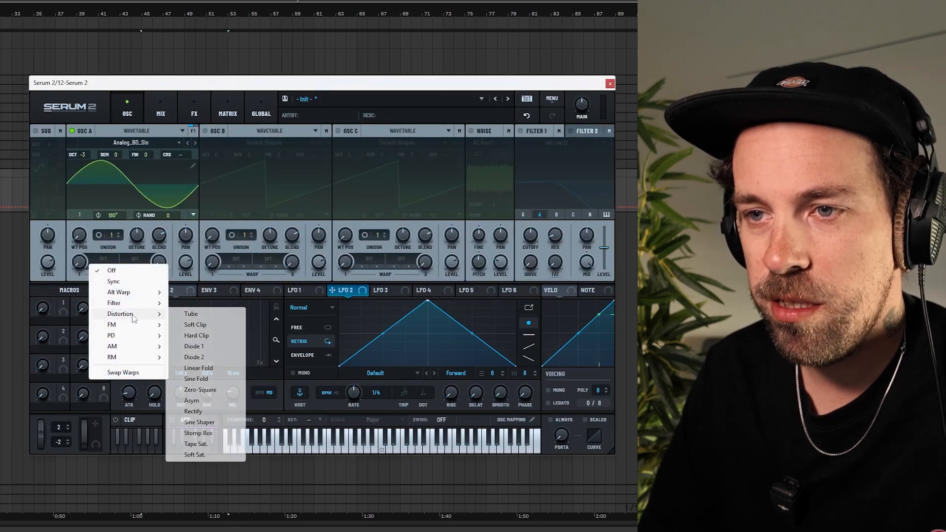
left_click(190, 314)
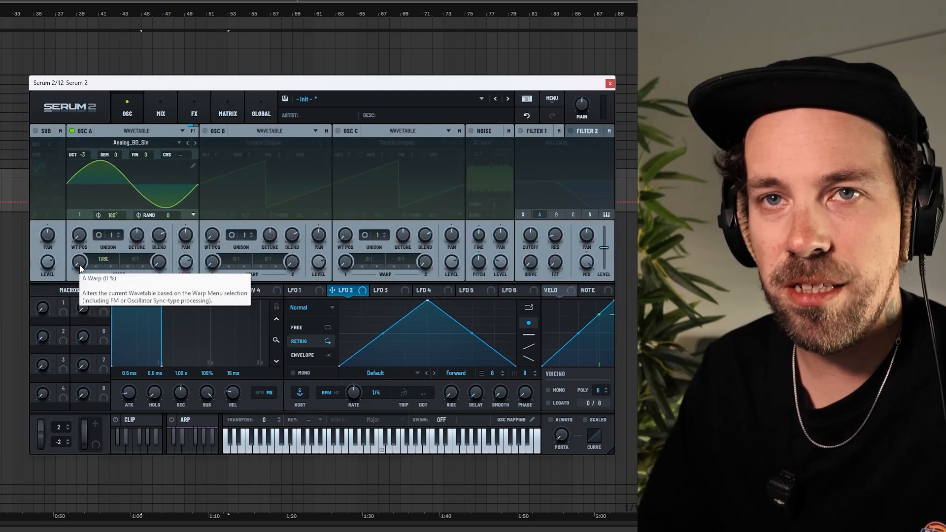
left_click_drag(79, 264, 89, 161)
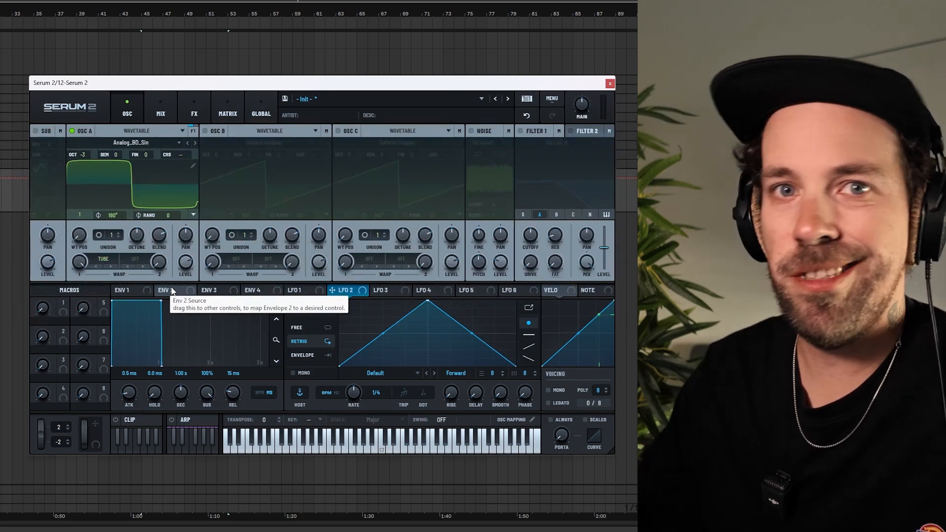
Enable Osc B and set its unison to 3 voices
left_click(206, 130)
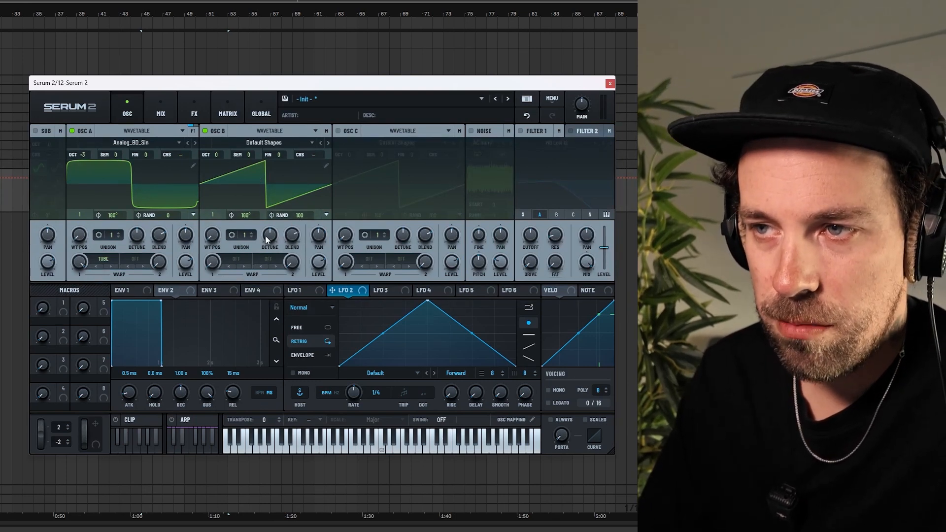
left_click(252, 232)
left_click(252, 232)
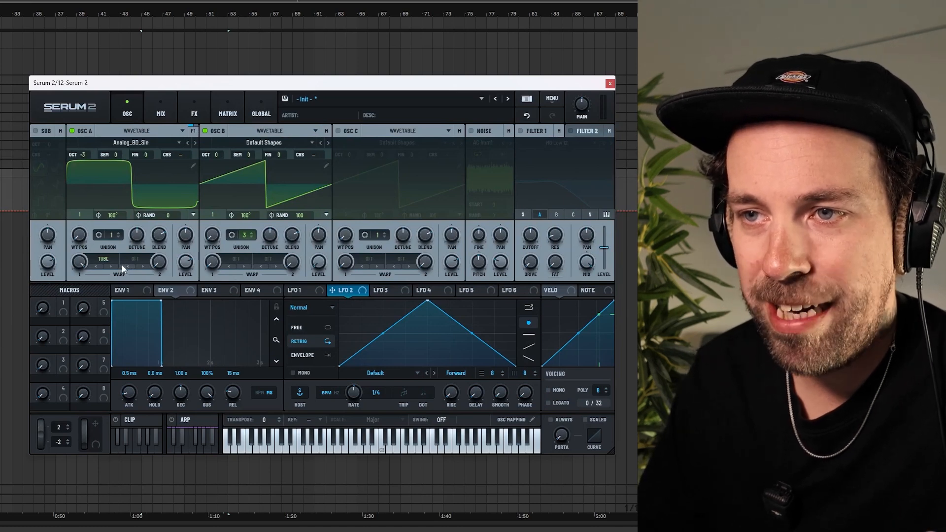
Set Osc A's second warp mode to FM (B) and raise its amount to about 26%
left_click(136, 260)
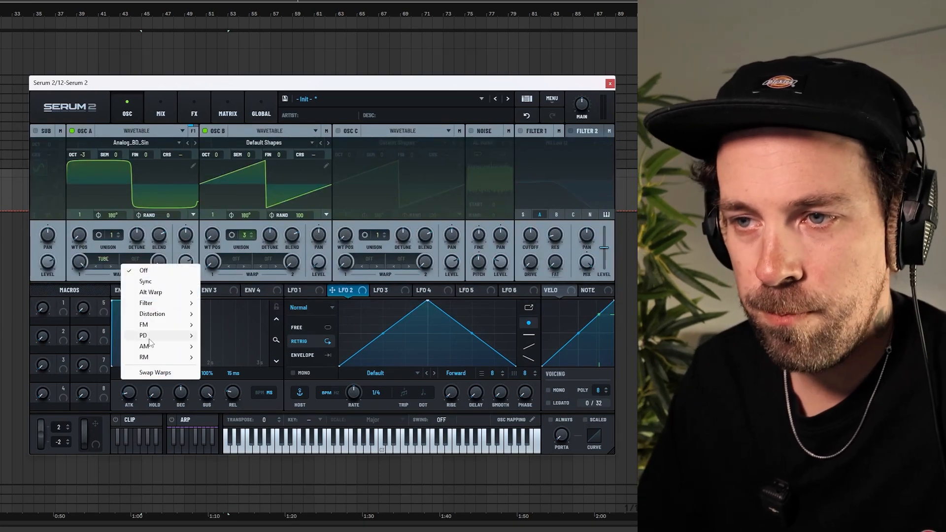
mouse_move(148, 327)
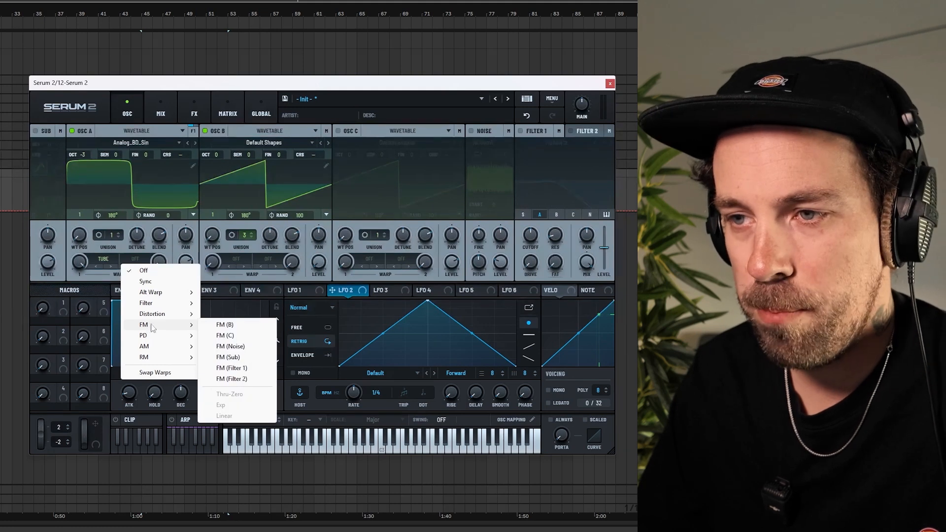
left_click(225, 324)
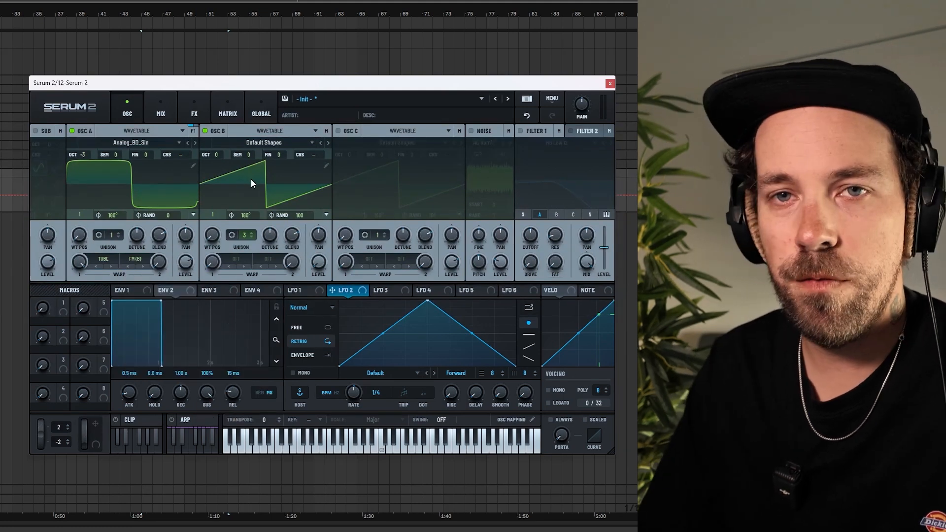
mouse_move(161, 262)
left_click_drag(161, 251, 157, 236)
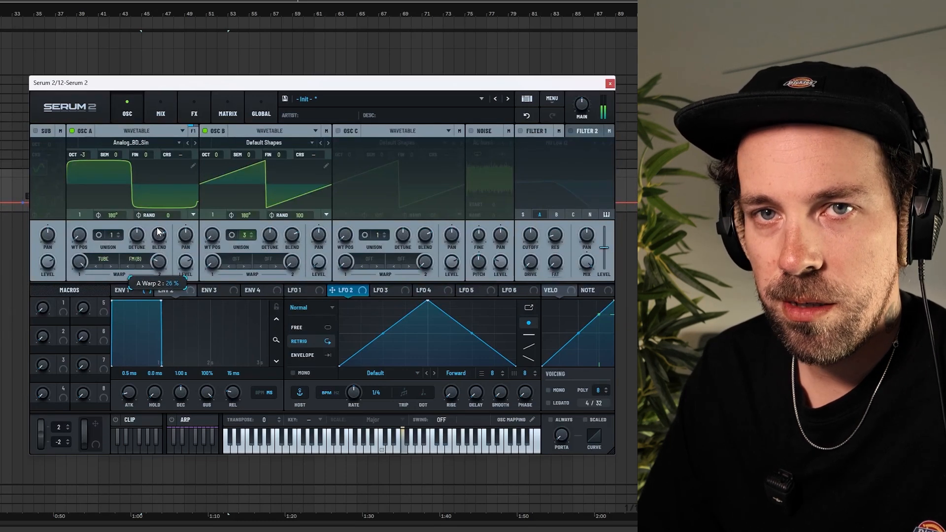
Switch voicing to Mono with Legato and Always portamento, previewing notes on the keyboard
left_click(437, 438)
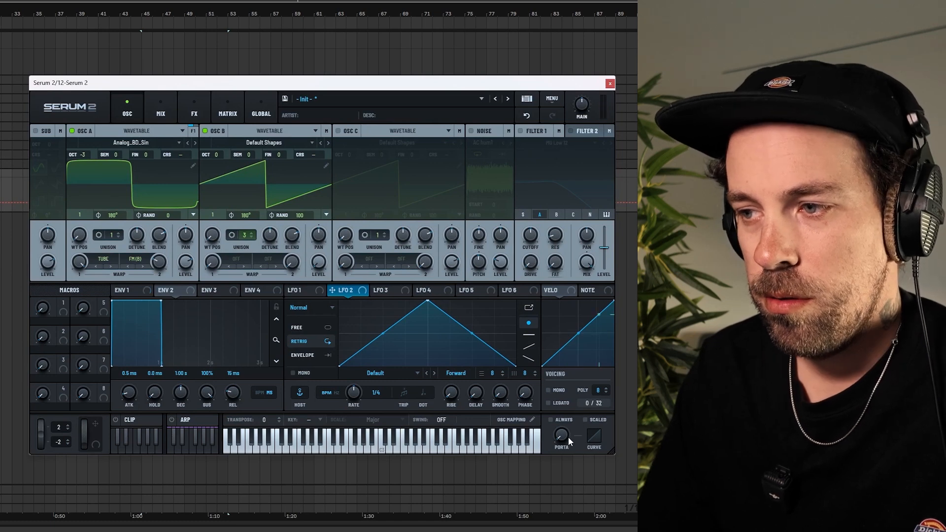
left_click(548, 389)
left_click(548, 403)
left_click(551, 419)
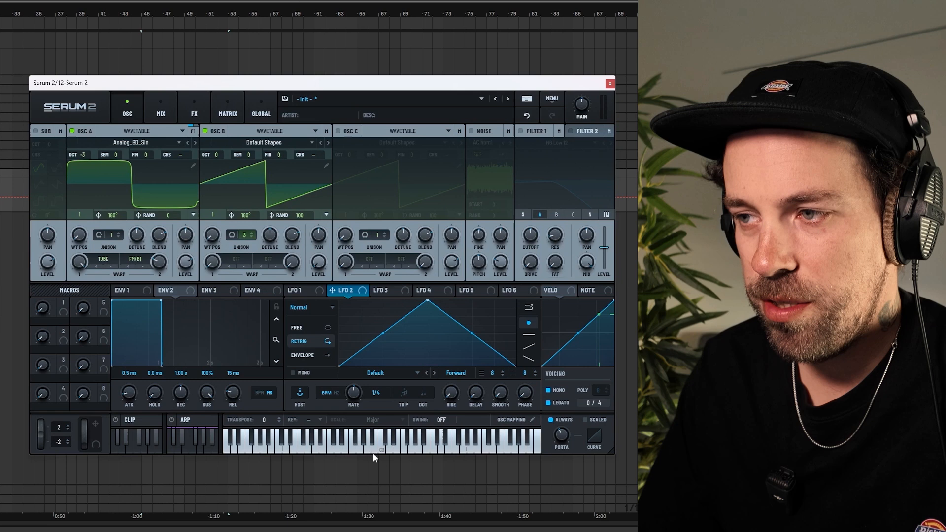
left_click(445, 438)
left_click(414, 440)
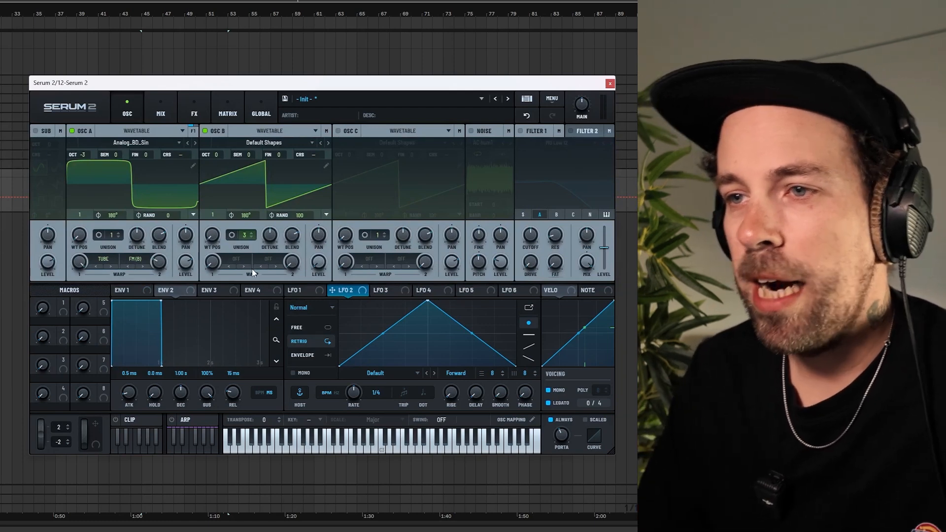
Set Osc B's warp mode to Filter HPF, raise the warp amount, and preview a note
left_click(242, 263)
mouse_move(273, 307)
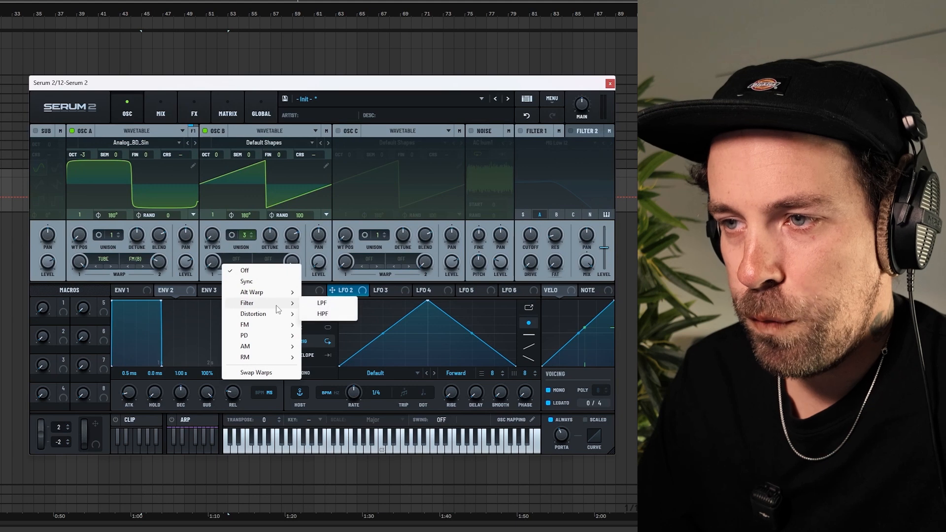
left_click(323, 314)
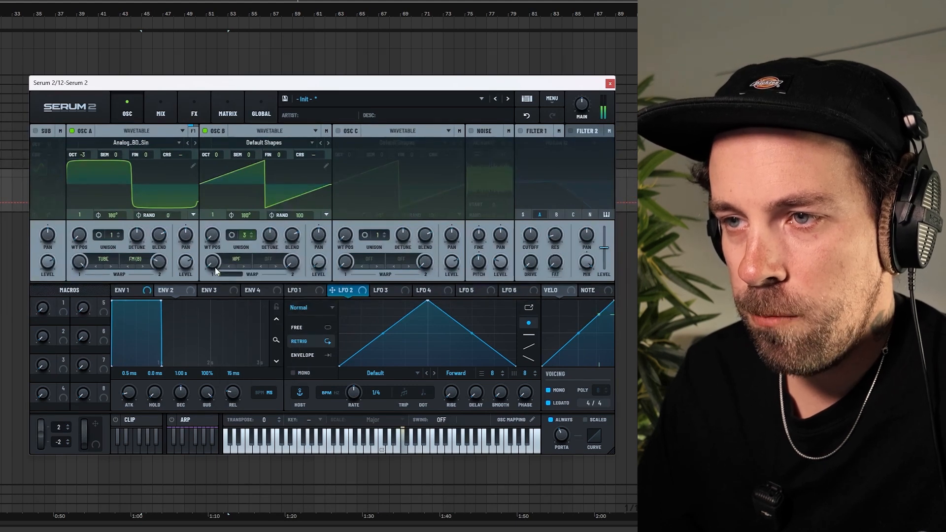
left_click_drag(214, 264, 211, 231)
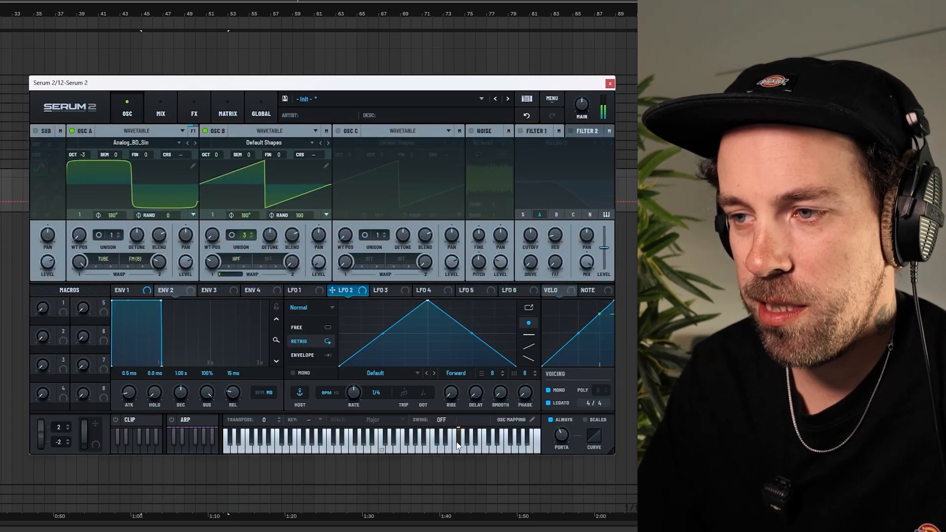
left_click(432, 438)
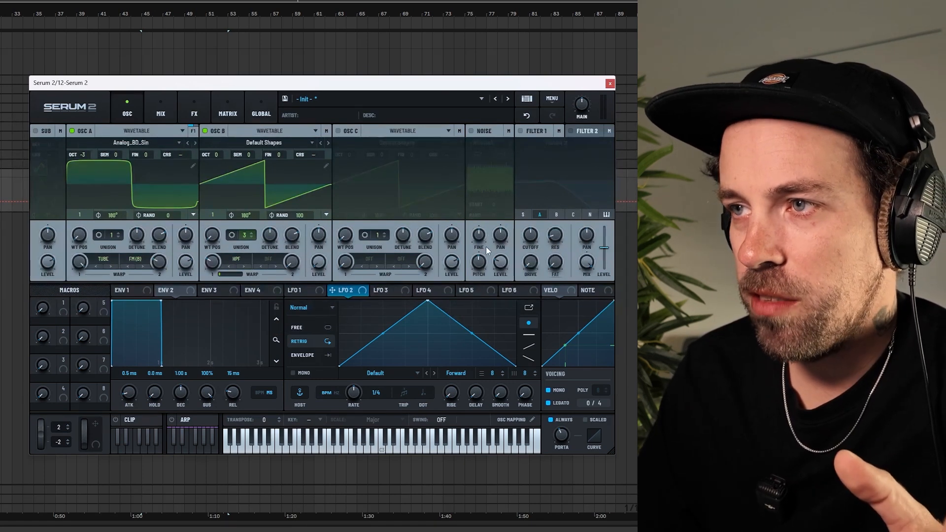
Enable the noise oscillator, load an HP12 stereo noise from S2 Noises, and raise its level slightly
left_click(471, 131)
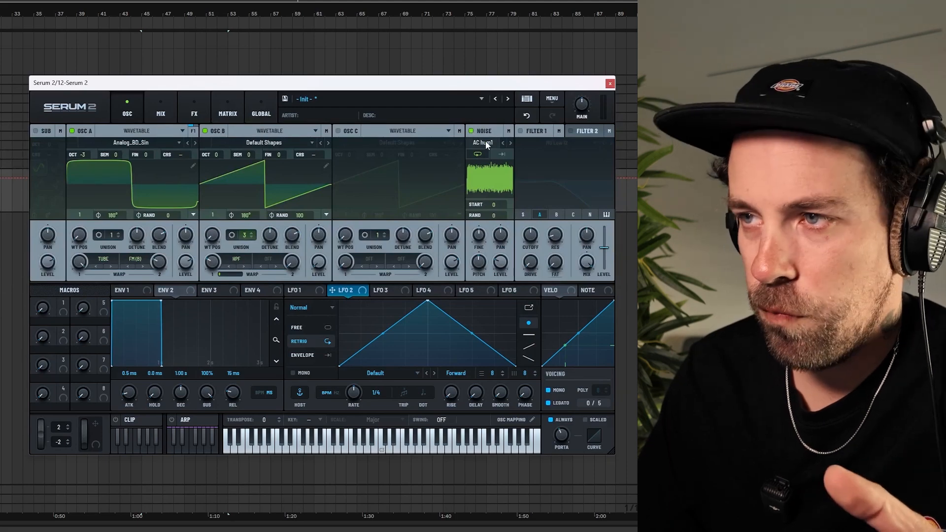
left_click(485, 142)
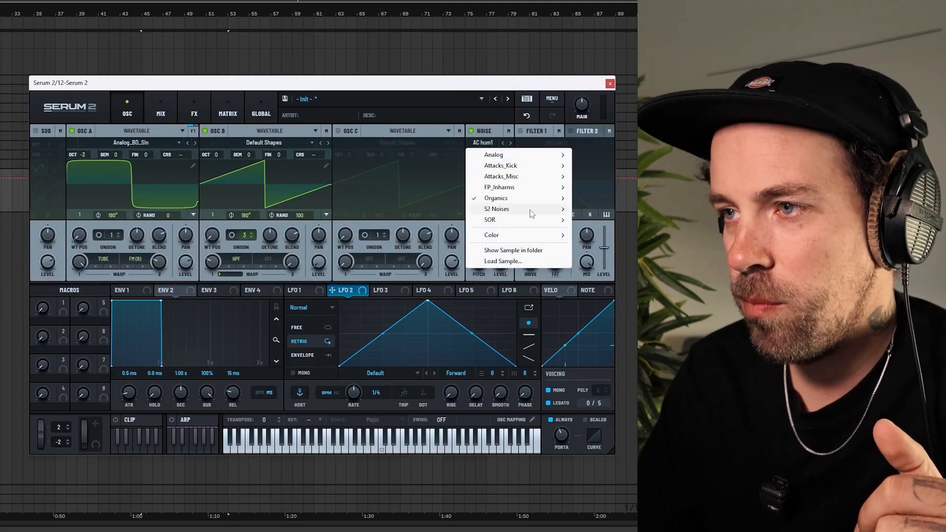
mouse_move(530, 209)
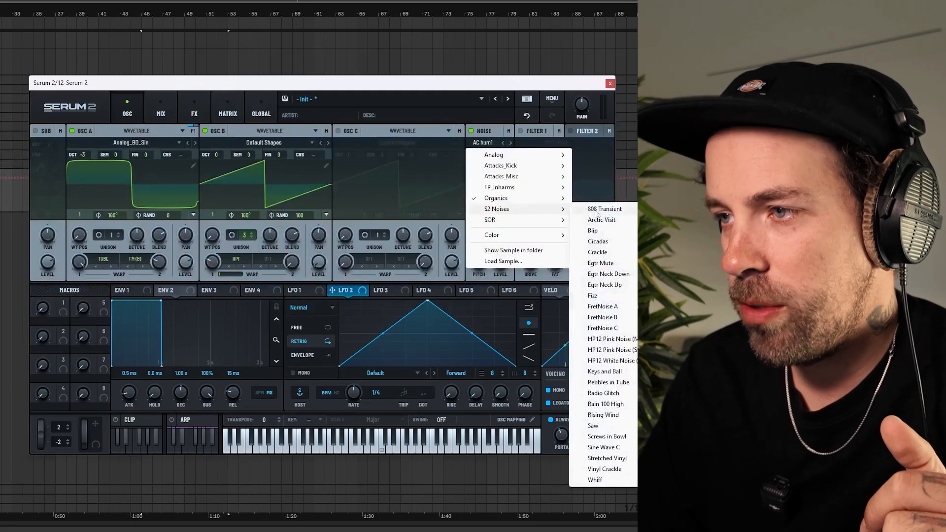
left_click(631, 362)
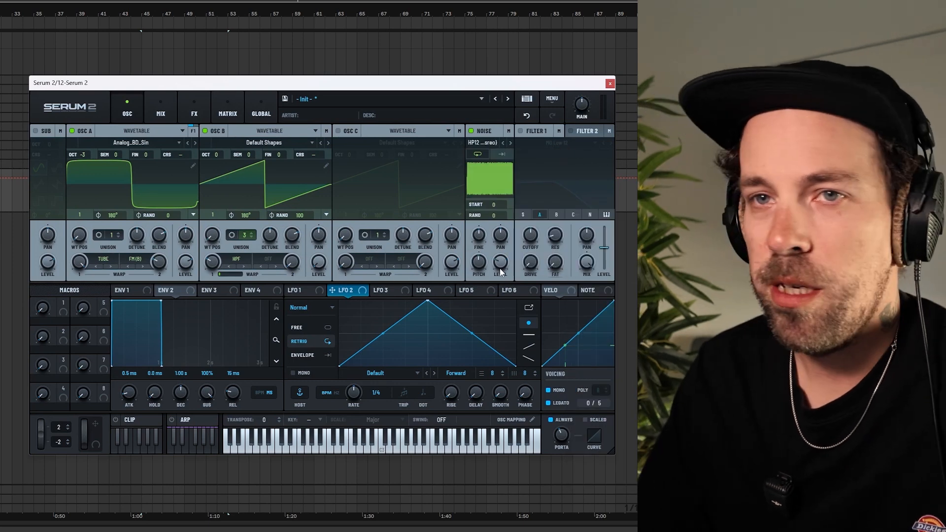
mouse_move(499, 269)
left_click_drag(500, 268, 500, 265)
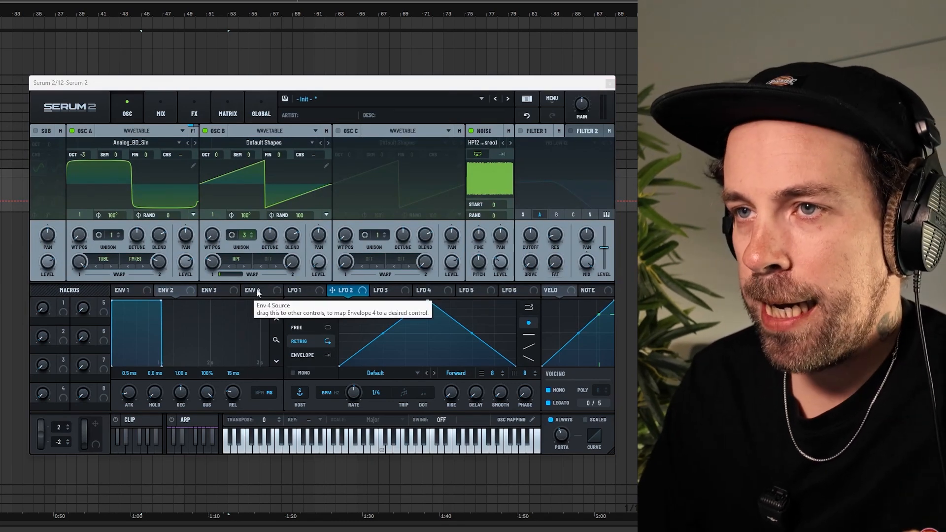
Add a Distortion effect to the main FX chain
left_click(193, 114)
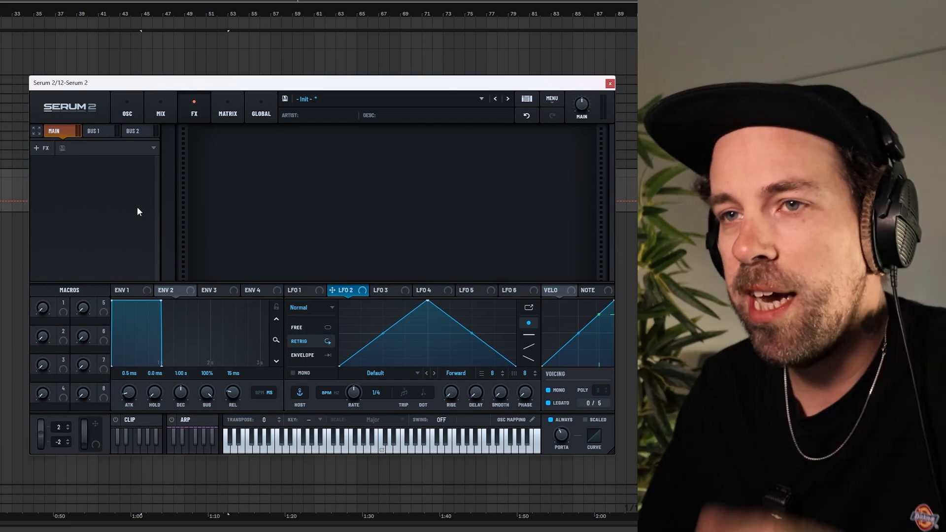
left_click(44, 149)
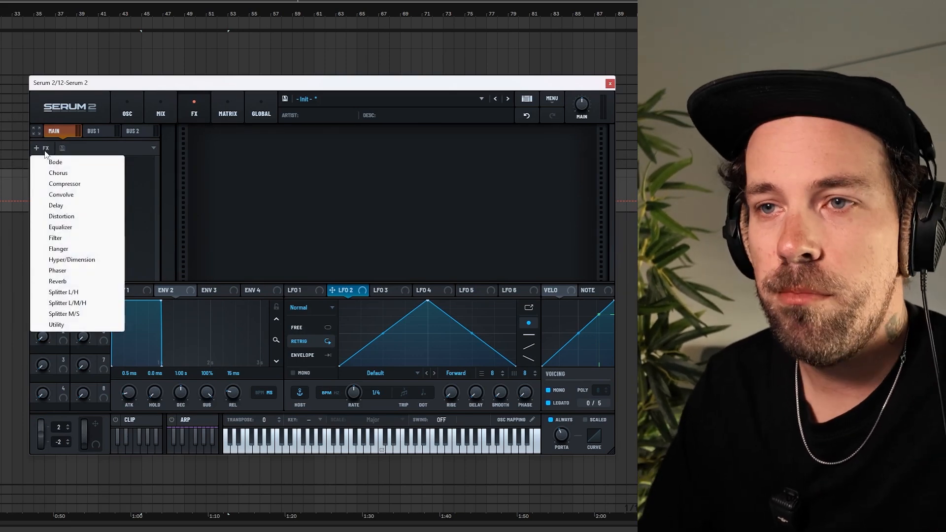
left_click(70, 216)
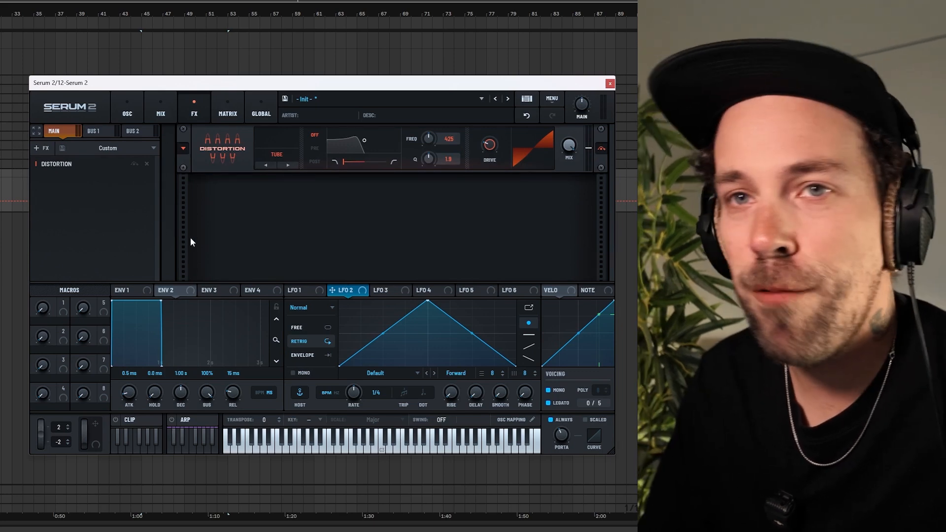
Set the distortion mode to HardClip and raise the drive
left_click(277, 154)
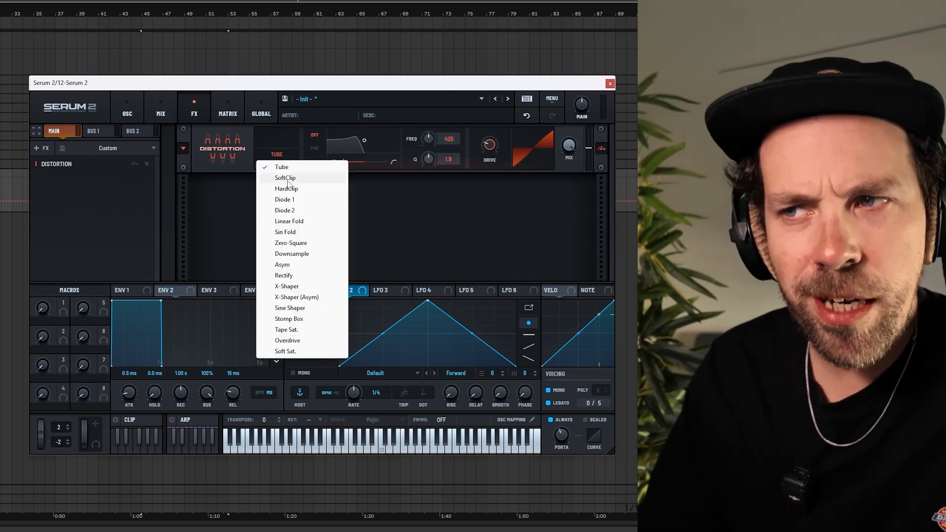
left_click(288, 189)
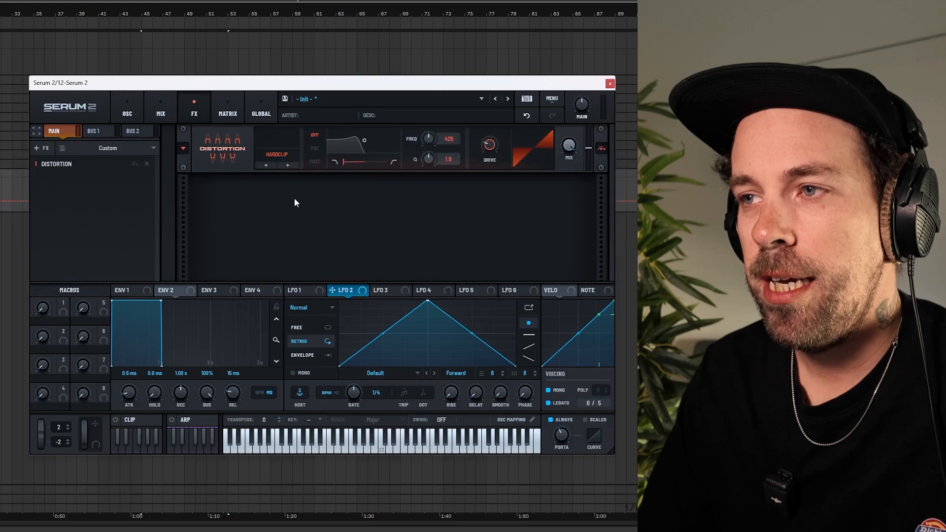
left_click_drag(490, 149, 492, 139)
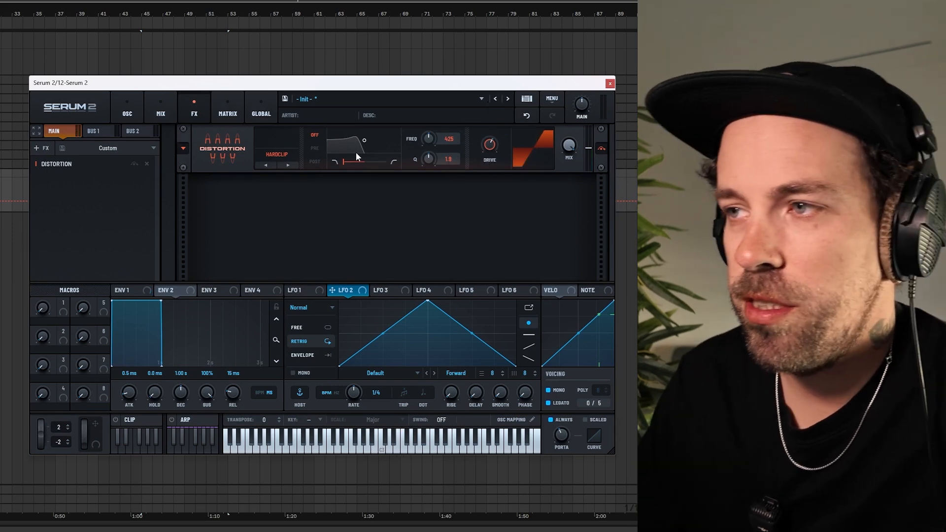
Add an Equalizer to the FX chain and set its second band to a -11.8 dB notch around 489 Hz with Q 56
left_click(132, 112)
mouse_move(507, 268)
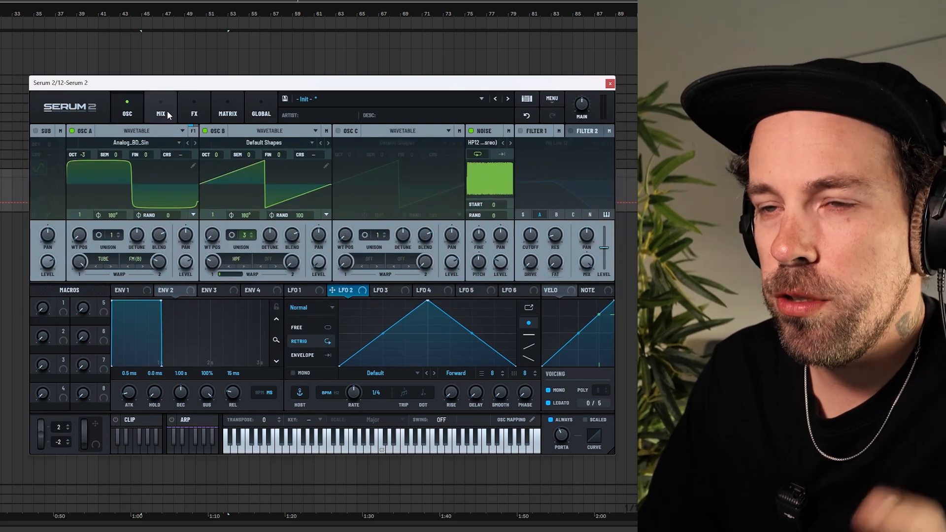
left_click(192, 111)
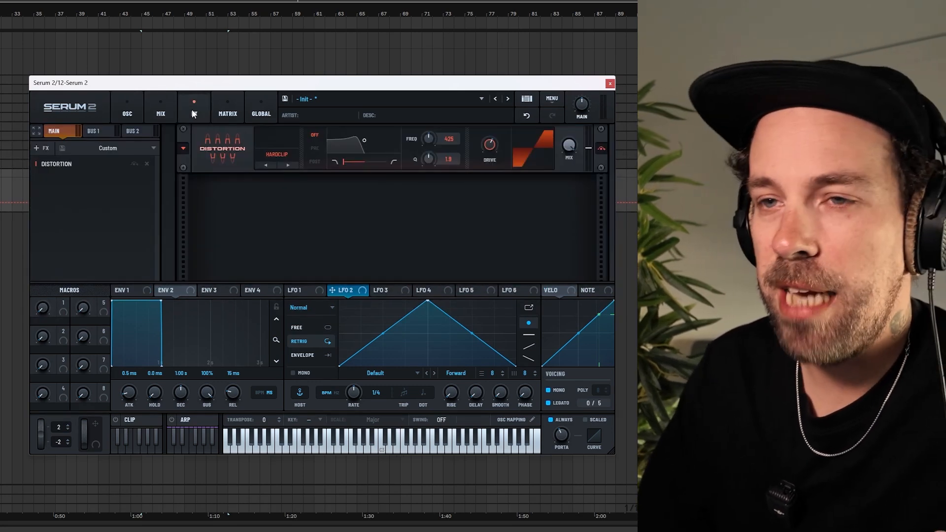
left_click(40, 150)
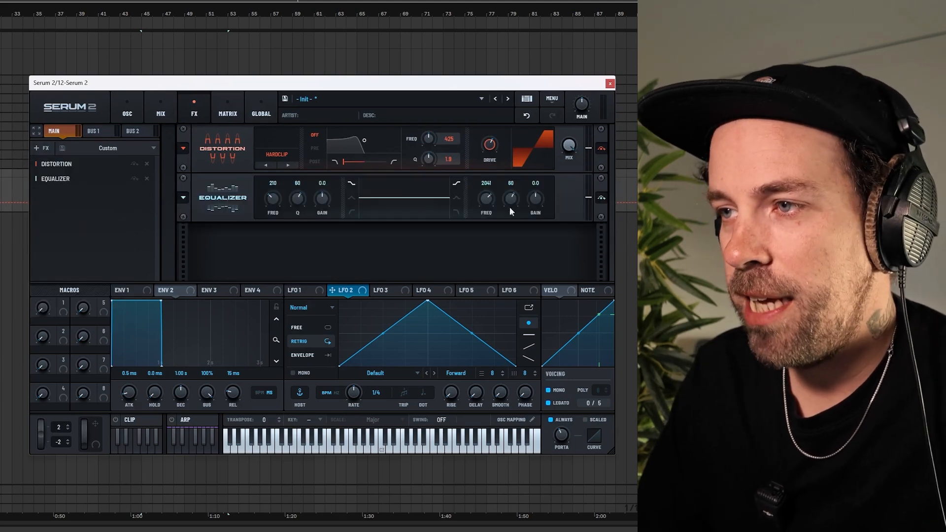
left_click_drag(531, 202, 492, 232)
left_click(456, 198)
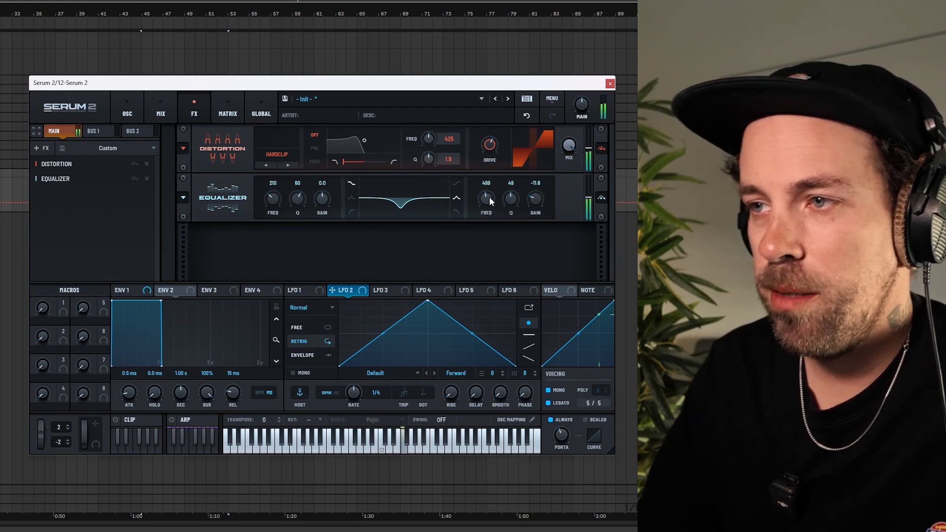
left_click_drag(513, 200, 513, 191)
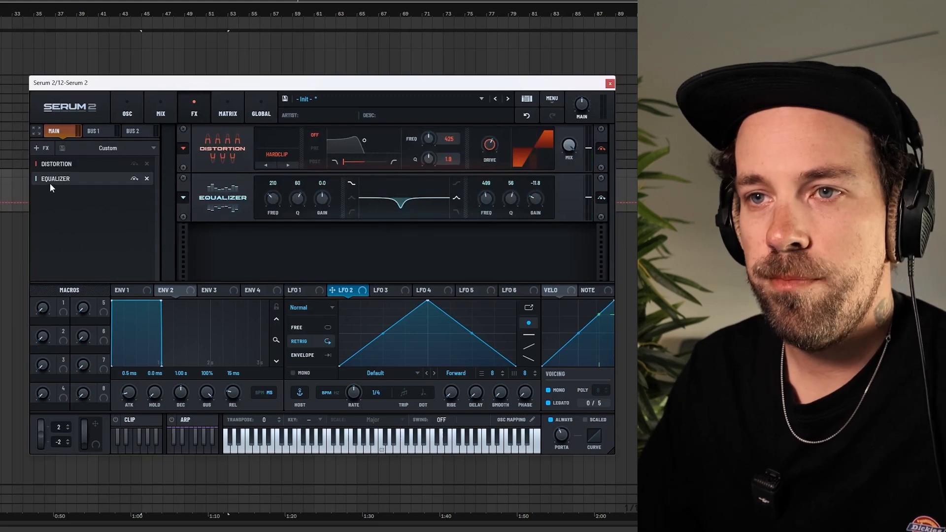
Add a Compressor after the Equalizer, raise its gain to 5.7 dB, and preview a note
left_click(42, 150)
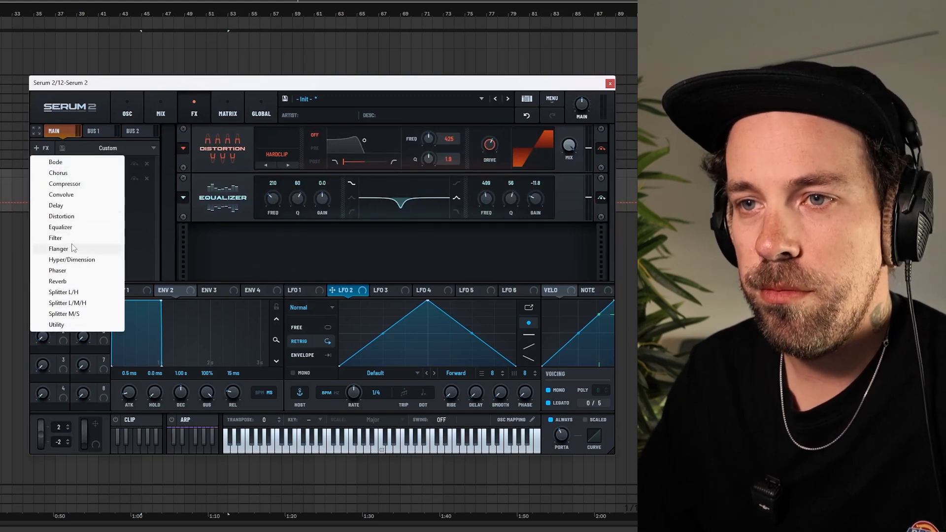
left_click(69, 186)
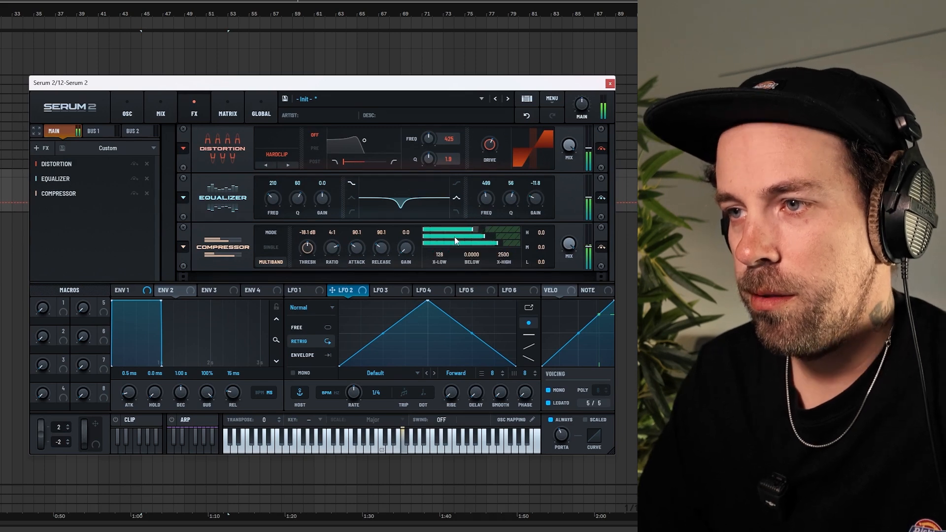
left_click_drag(407, 249, 407, 234)
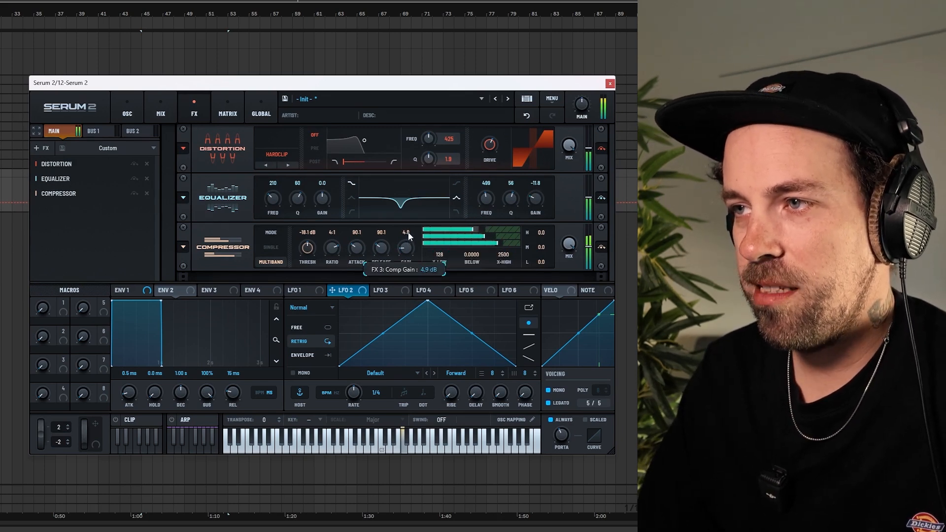
left_click(438, 441)
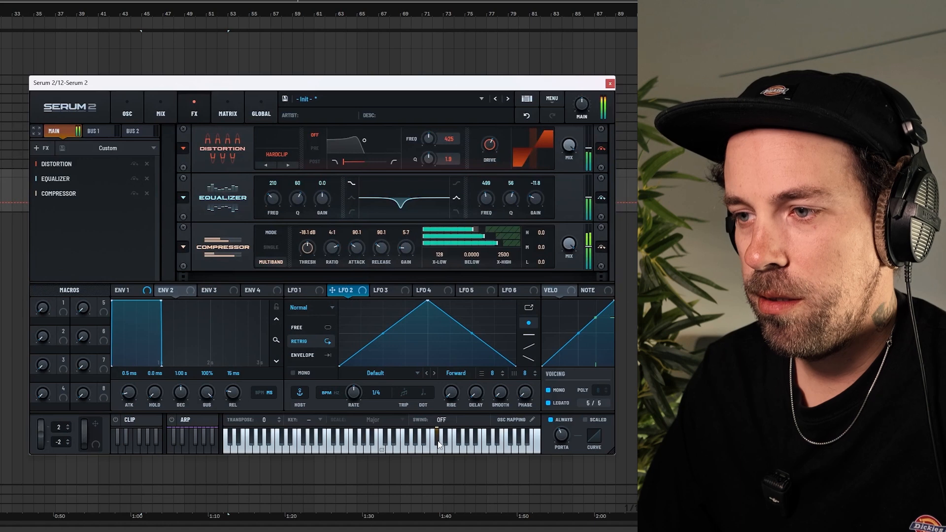
left_click(426, 446)
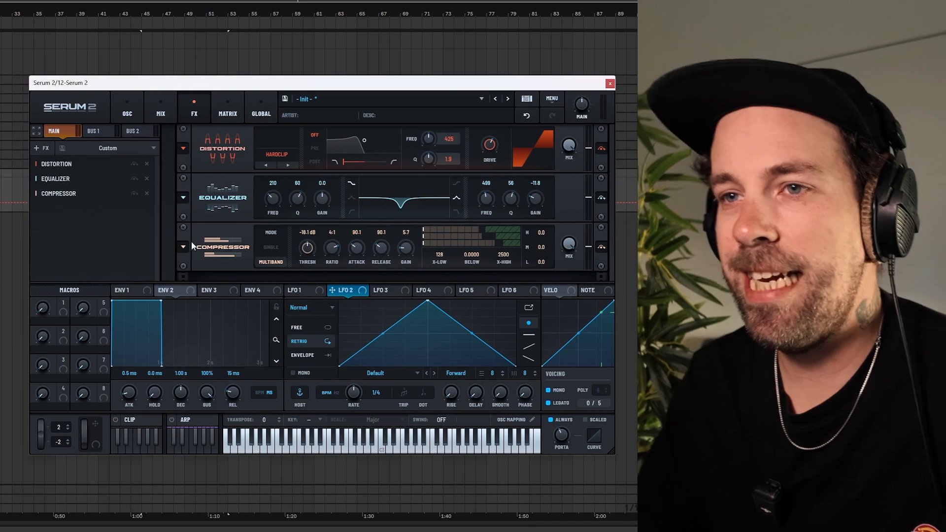
Enable Filter 1, set its type to Combs from the Misc filters, and adjust its cutoff
left_click(127, 113)
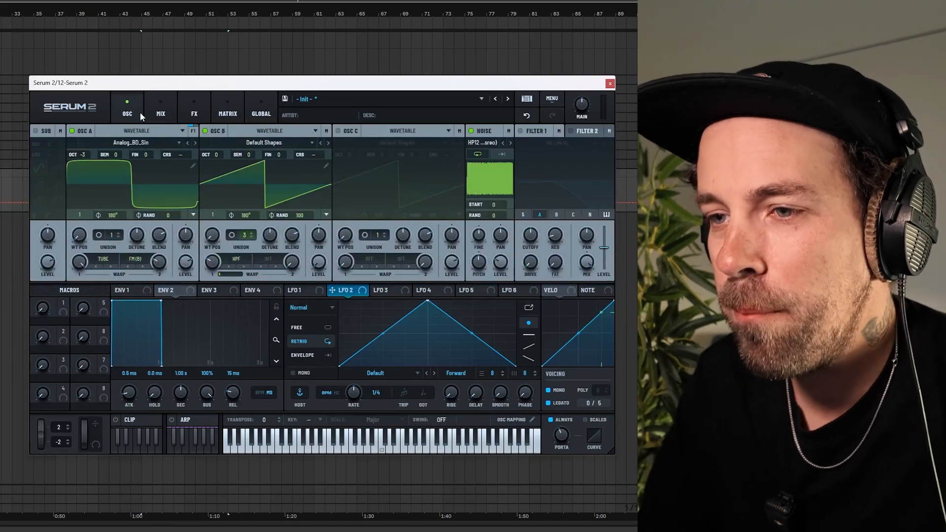
left_click(521, 132)
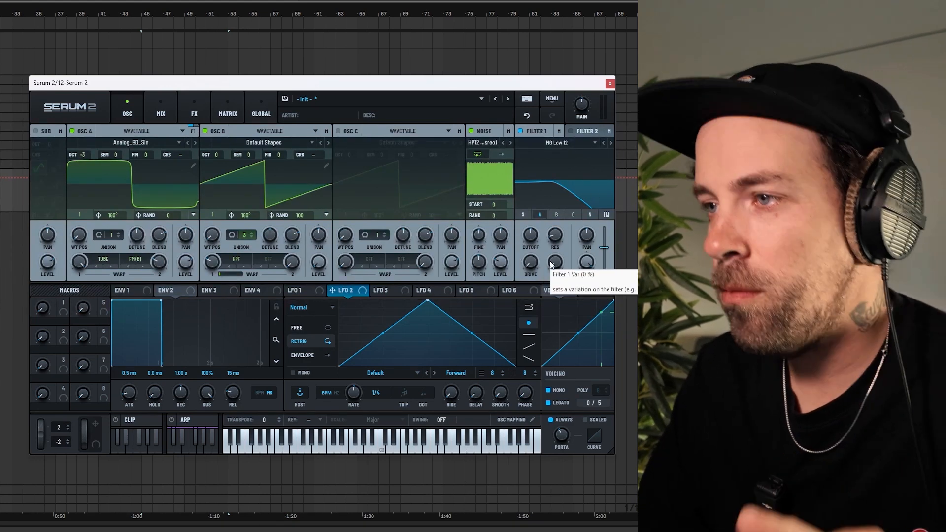
left_click(548, 142)
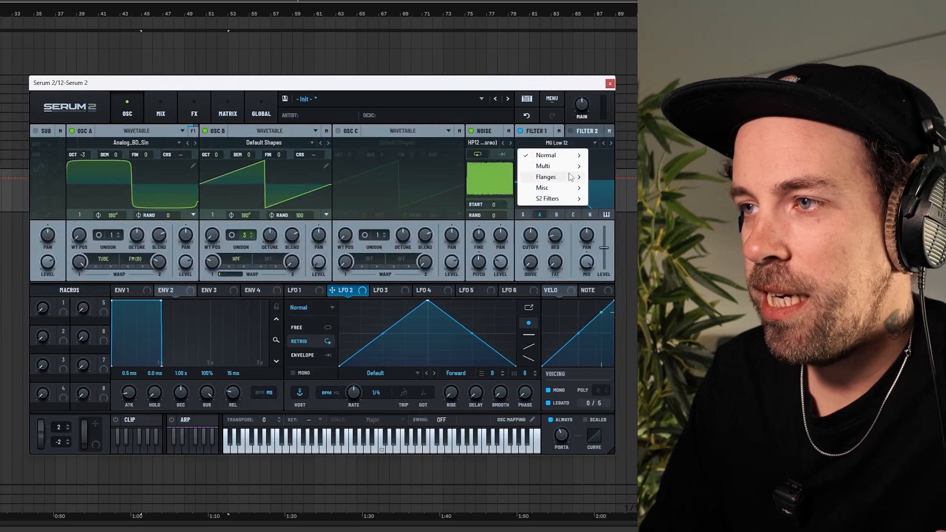
mouse_move(566, 189)
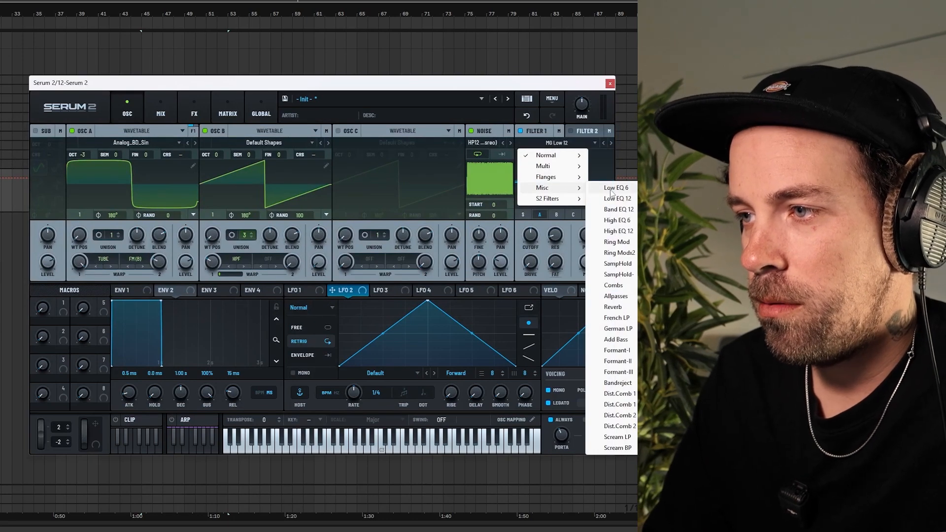
left_click(631, 287)
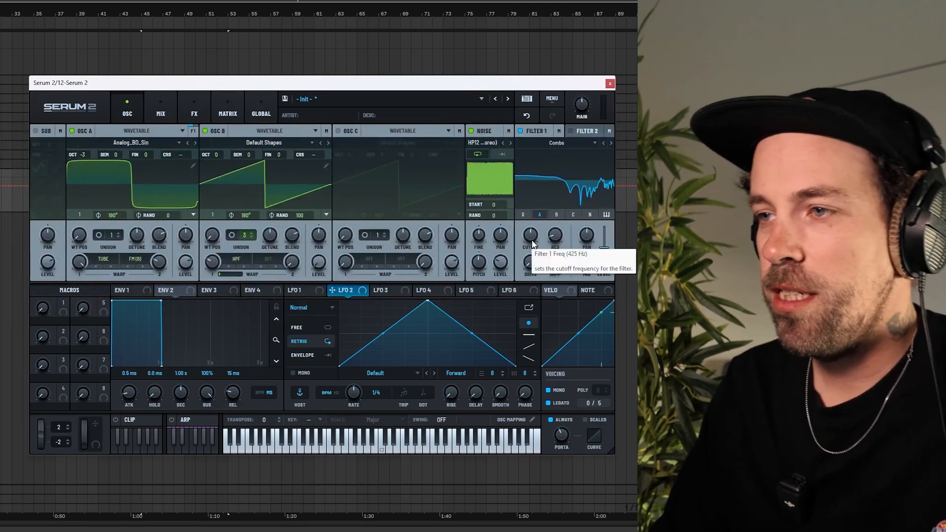
mouse_move(536, 245)
left_mouse_down()
mouse_move(533, 259)
mouse_move(525, 218)
mouse_move(533, 186)
mouse_move(535, 243)
mouse_move(536, 182)
mouse_move(537, 242)
left_mouse_up()
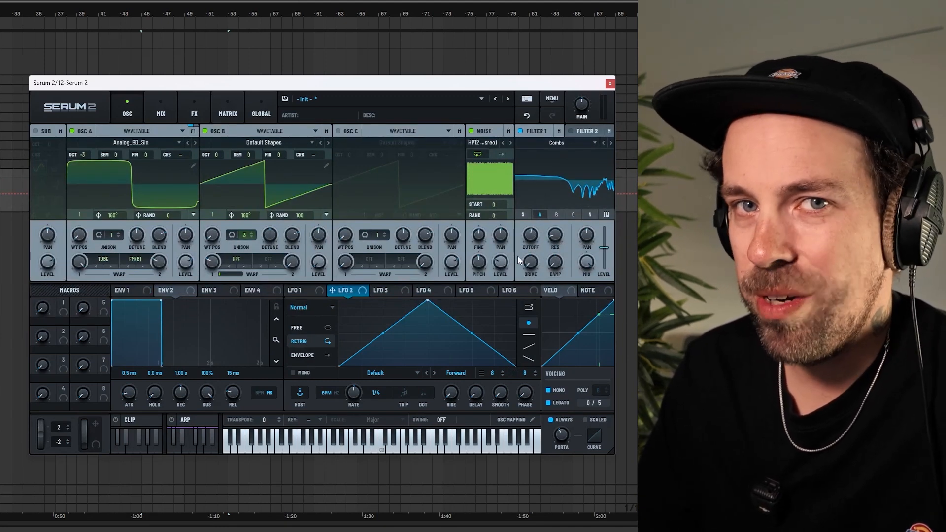
left_click_drag(533, 239, 528, 247)
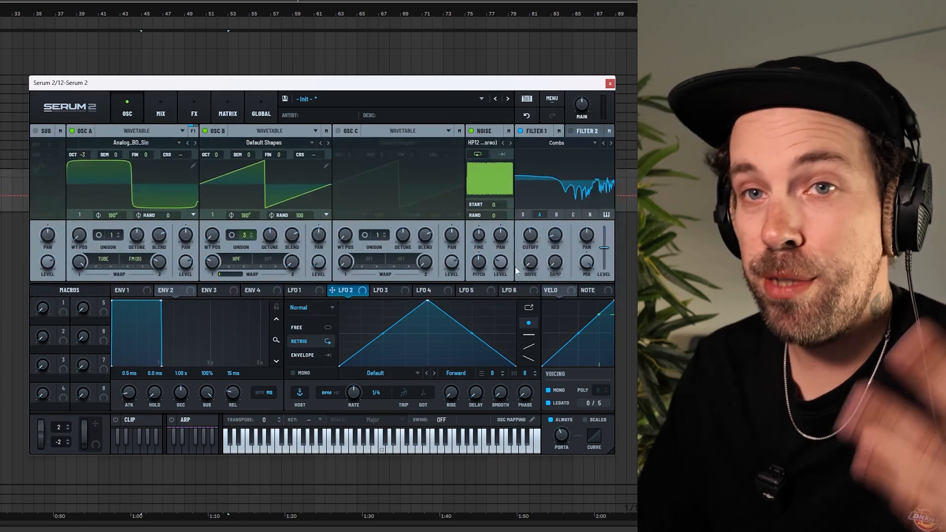
Switch LFO 1 to Envelope mode and reshape it into a decaying curve starting at full level
left_click(305, 290)
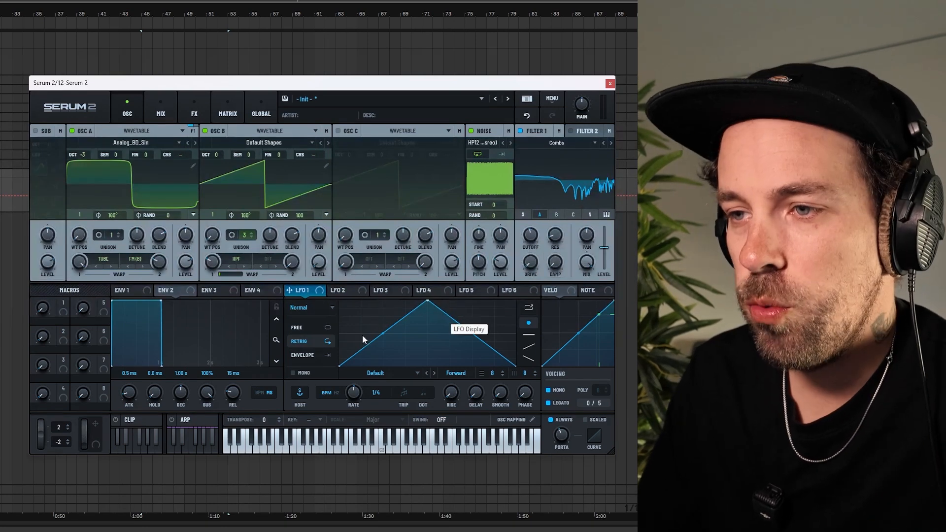
left_click(303, 354)
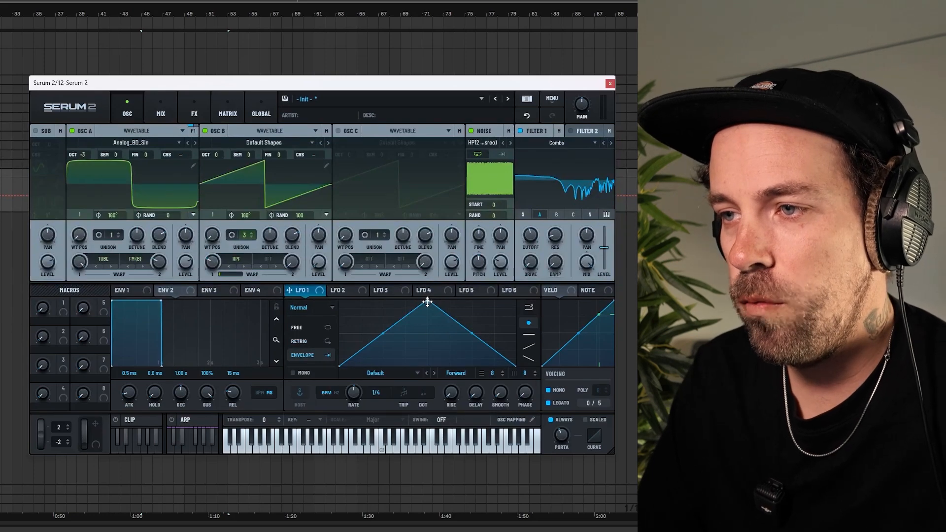
left_click_drag(429, 302, 339, 301)
left_click_drag(425, 334, 424, 343)
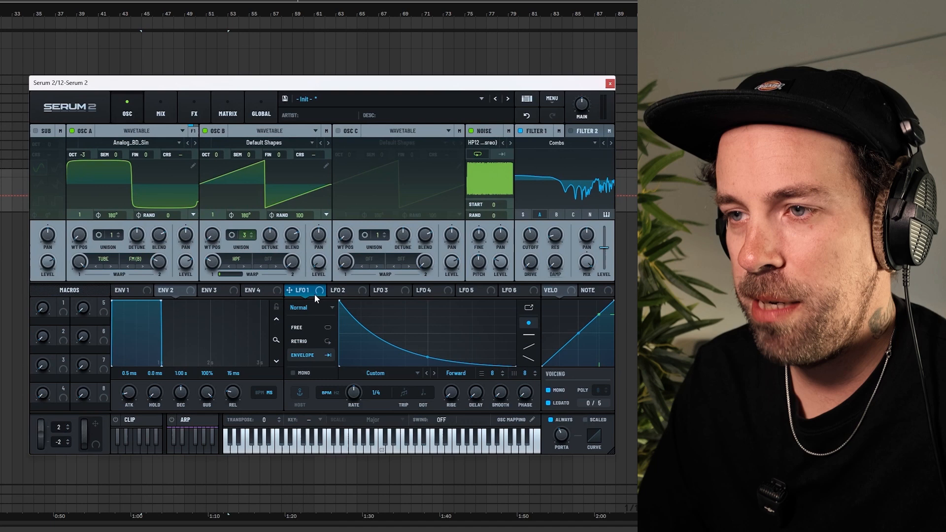
Route LFO 1 to Filter 1's cutoff and raise the filter resonance
left_click_drag(305, 294, 528, 234)
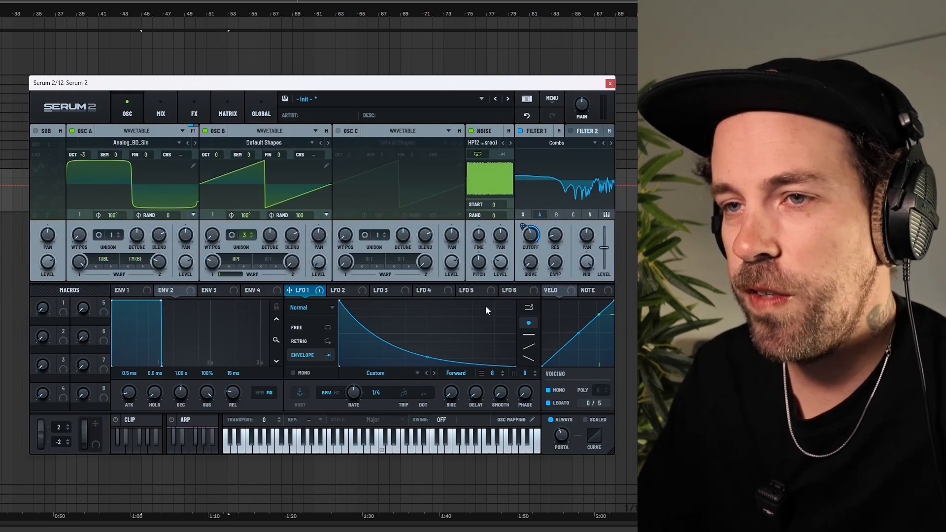
mouse_move(160, 262)
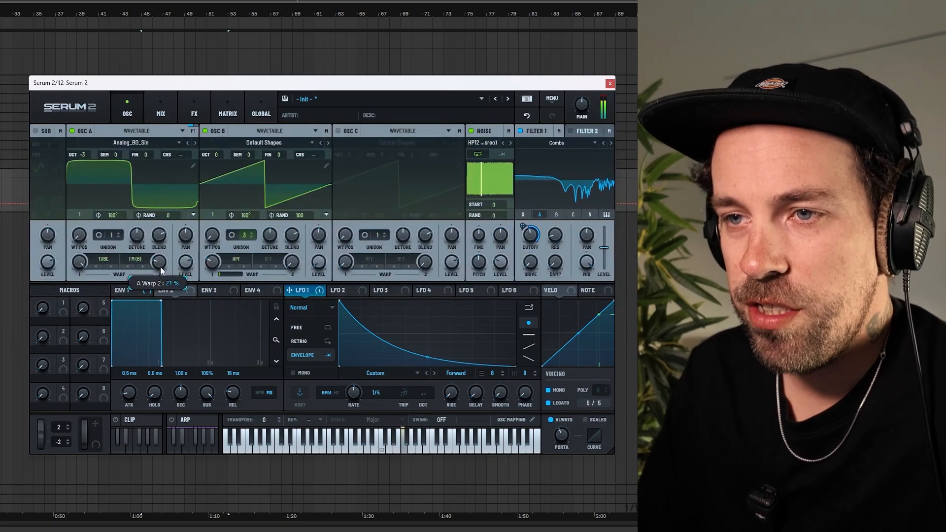
mouse_move(161, 266)
left_mouse_down()
mouse_move(160, 256)
mouse_move(162, 264)
left_mouse_up()
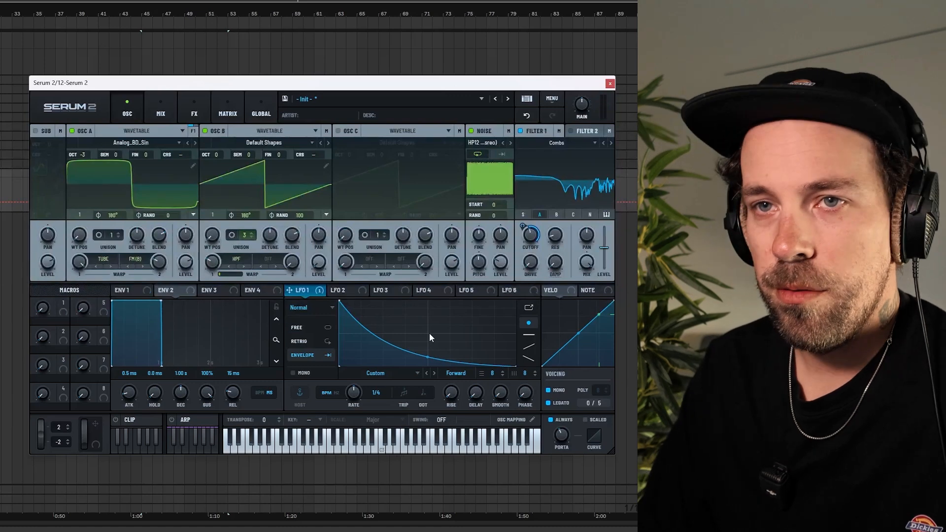
mouse_move(558, 251)
left_mouse_down()
mouse_move(557, 212)
mouse_move(558, 238)
left_mouse_up()
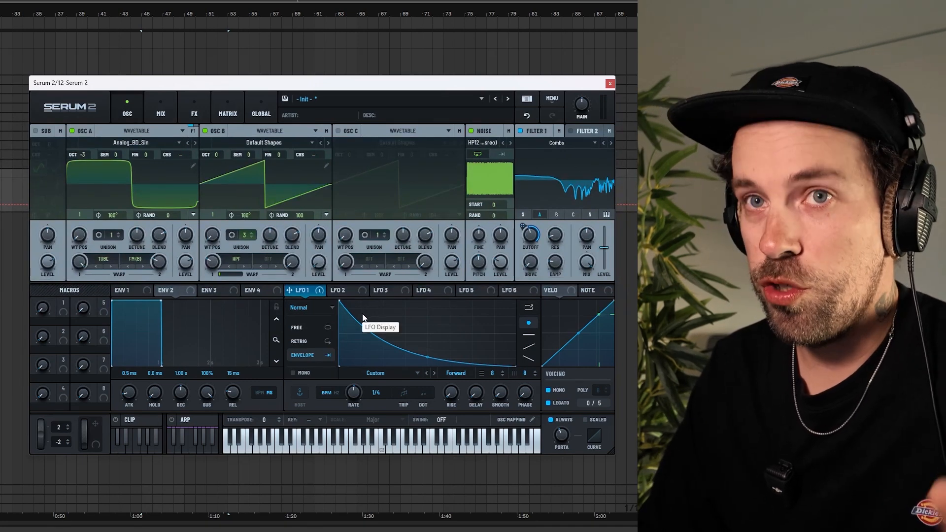
Route LFO 1 to the distortion drive in the FX chain
left_click(195, 110)
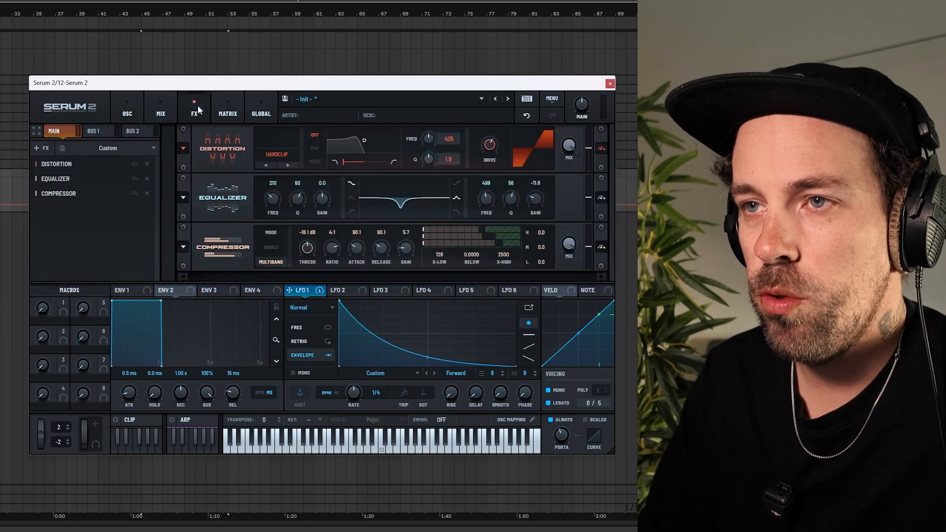
left_click_drag(319, 290, 489, 144)
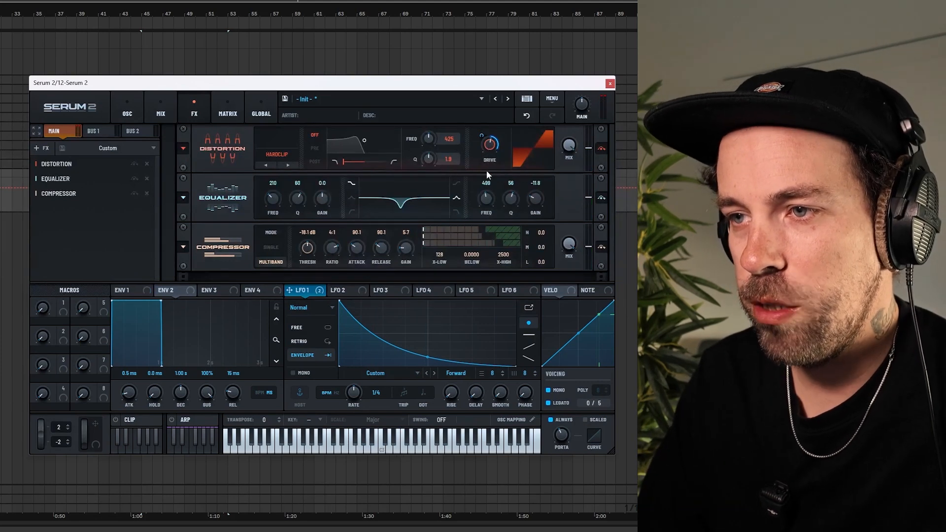
Add a mod matrix slot routing LFO 1 to Main Tuning with a small positive amount
left_click(228, 113)
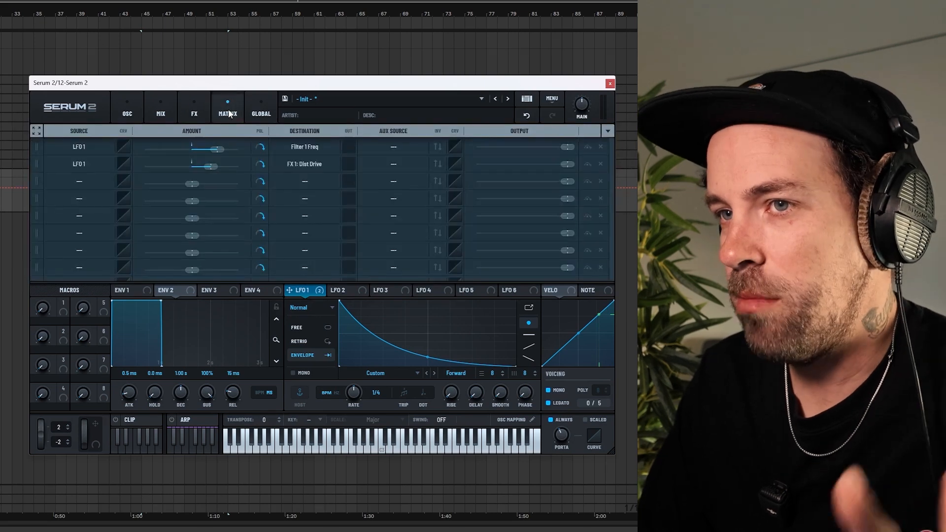
left_click(70, 183)
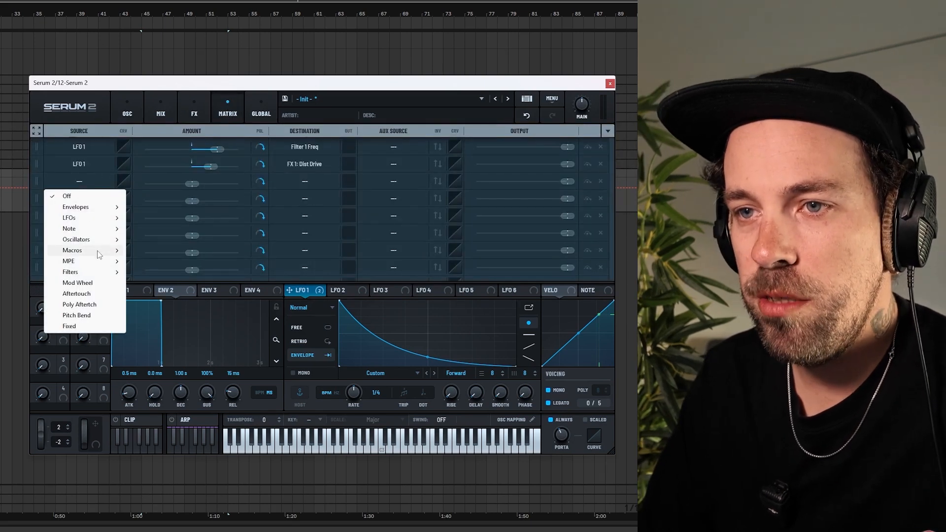
mouse_move(90, 232)
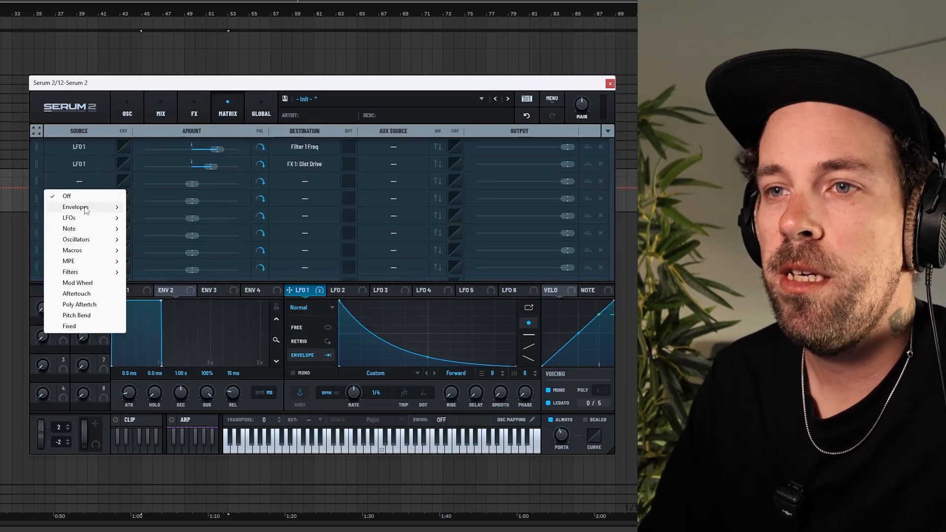
left_click(153, 218)
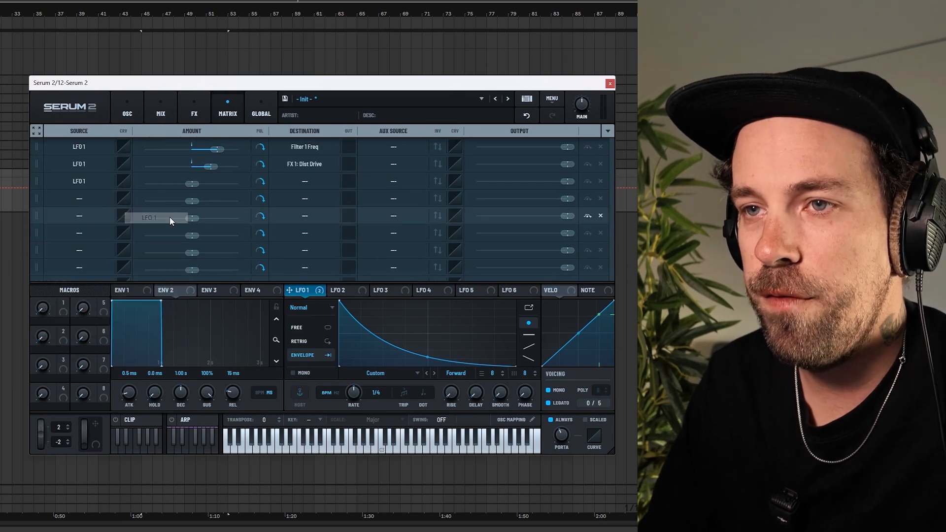
left_click(304, 182)
mouse_move(321, 381)
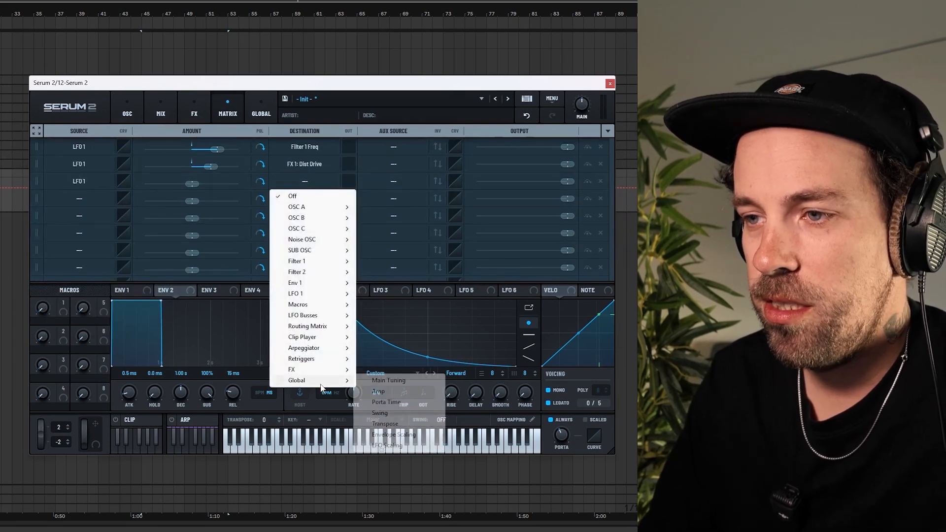
left_click(387, 380)
left_click_drag(192, 184, 206, 183)
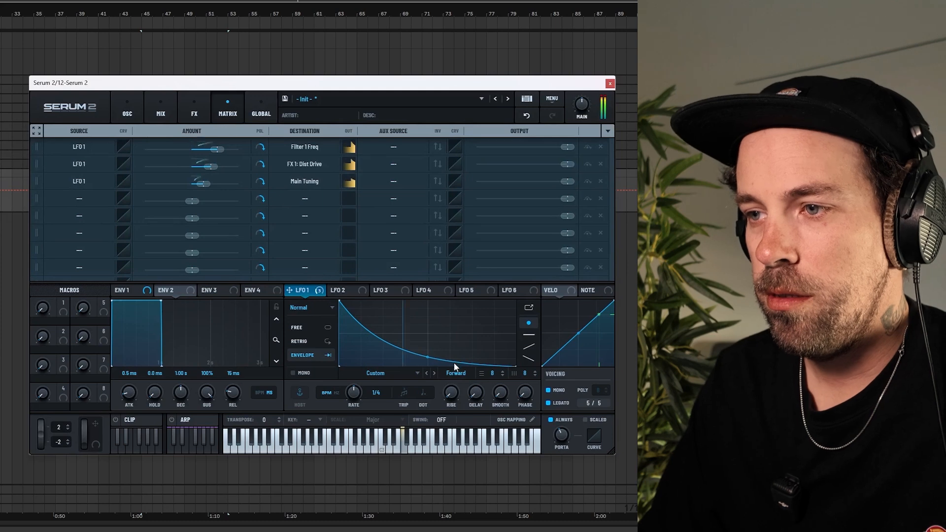
Deepen the curve of LFO 1's envelope and fine-tune the Main Tuning modulation amount
left_click_drag(426, 358, 430, 368)
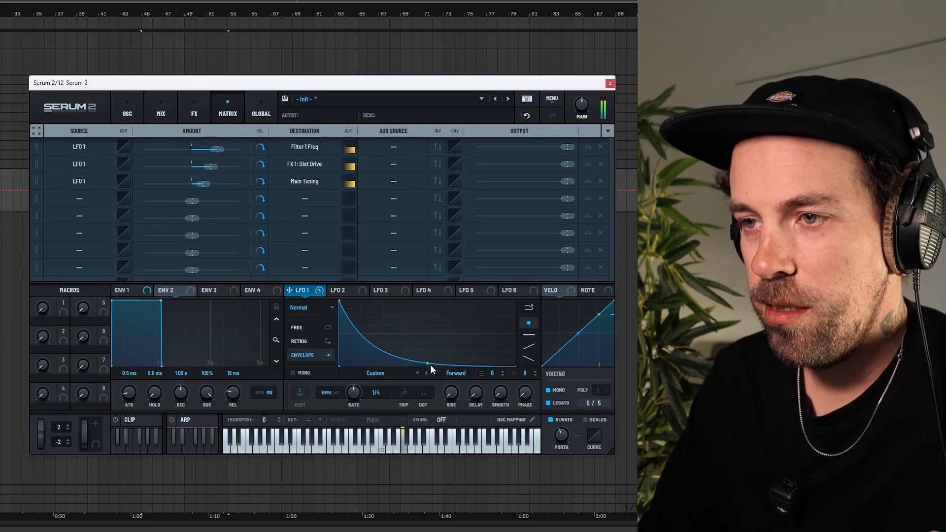
left_click_drag(340, 300, 338, 282)
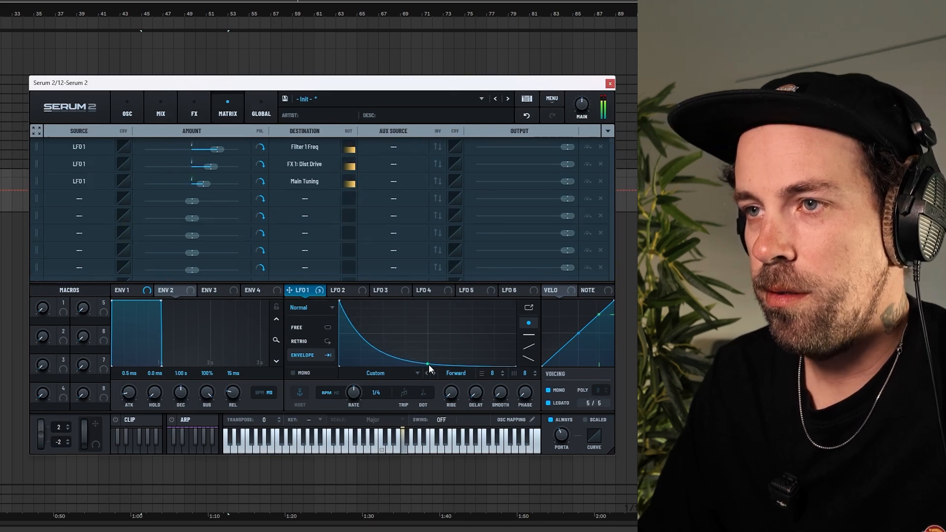
left_click_drag(203, 185, 205, 187)
left_click(129, 113)
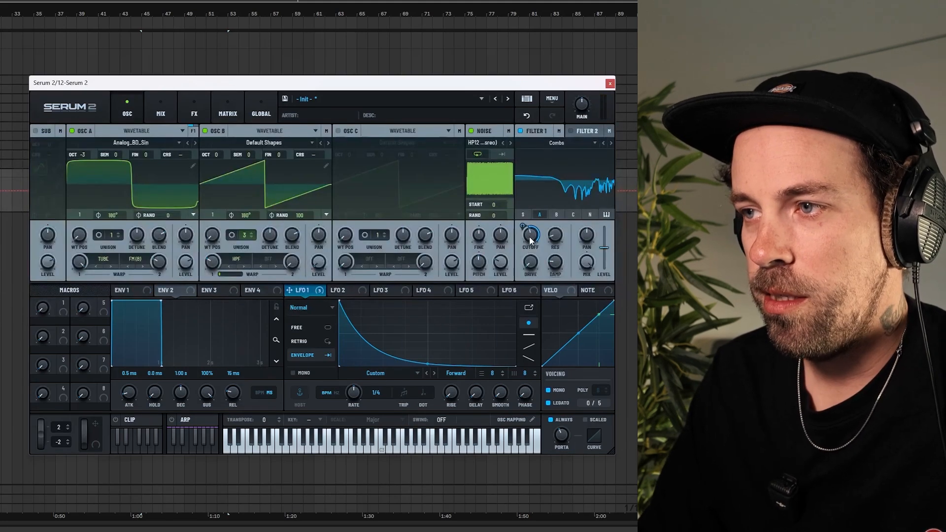
Set Filter 1's cutoff frequency to about 581 Hz
mouse_move(530, 234)
left_click_drag(532, 231, 533, 259)
left_click_drag(523, 226, 536, 211)
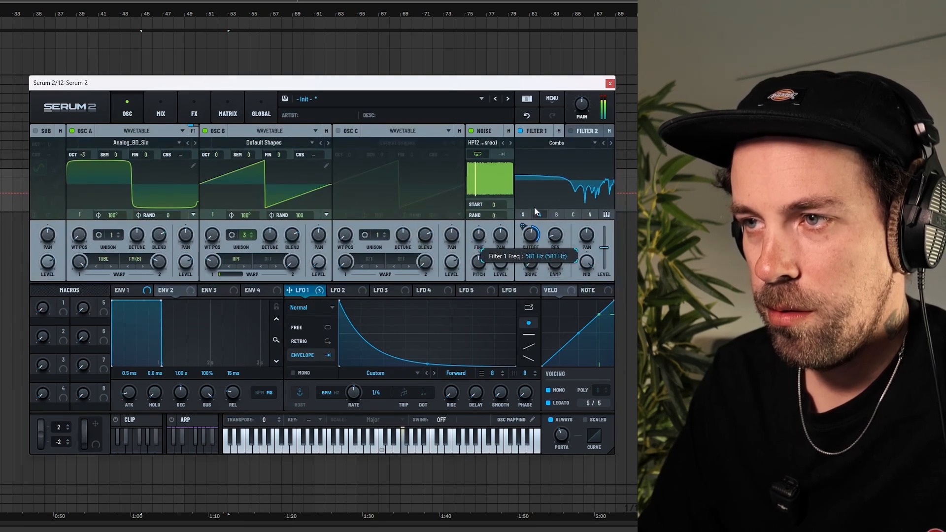
Make small tweaks to Oscillator B's unison detune and warp amount and to LFO 1's envelope curve
mouse_move(529, 237)
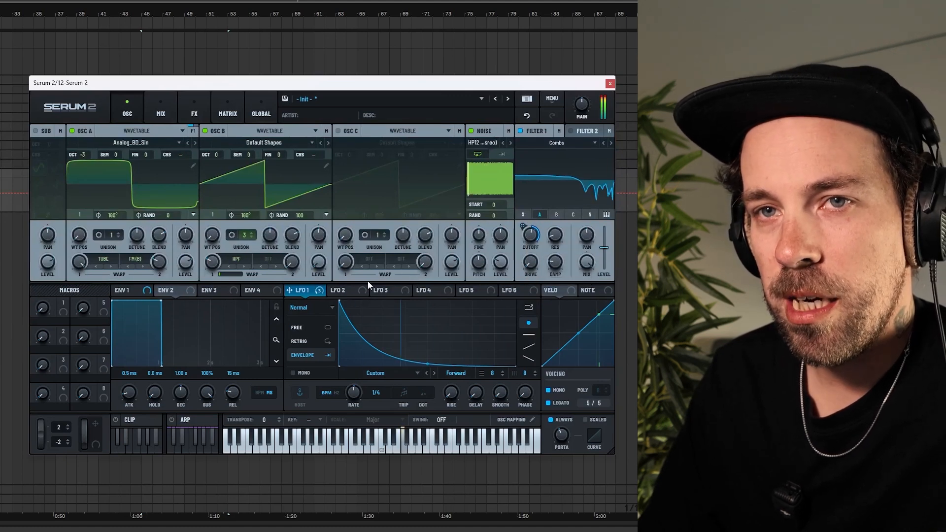
mouse_move(270, 238)
left_mouse_down()
mouse_move(270, 261)
mouse_move(271, 236)
left_mouse_up()
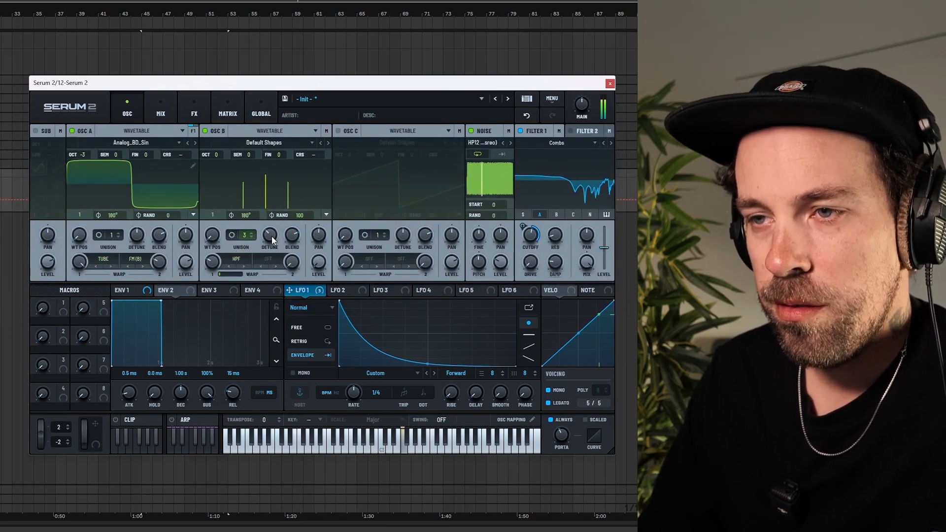
mouse_move(214, 264)
left_mouse_down()
mouse_move(211, 282)
mouse_move(214, 262)
left_mouse_up()
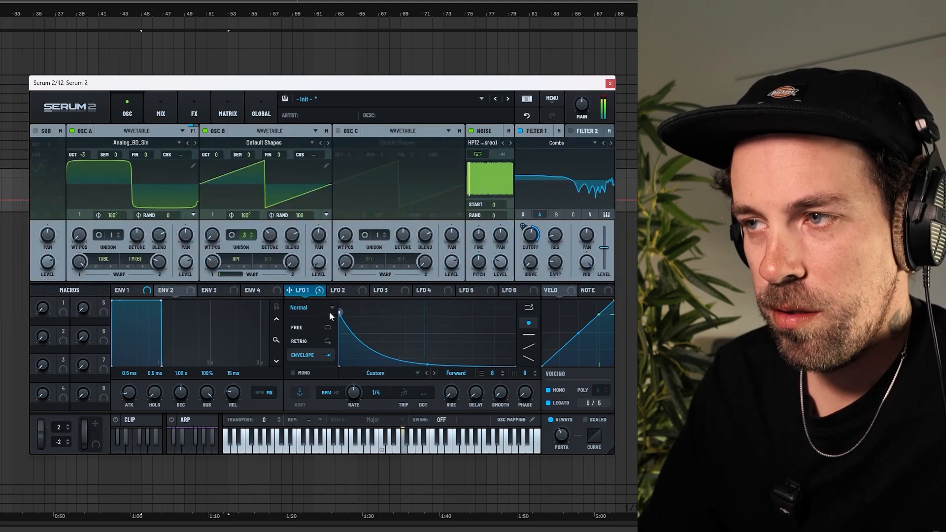
mouse_move(428, 364)
left_mouse_down()
mouse_move(428, 350)
mouse_move(429, 371)
left_mouse_up()
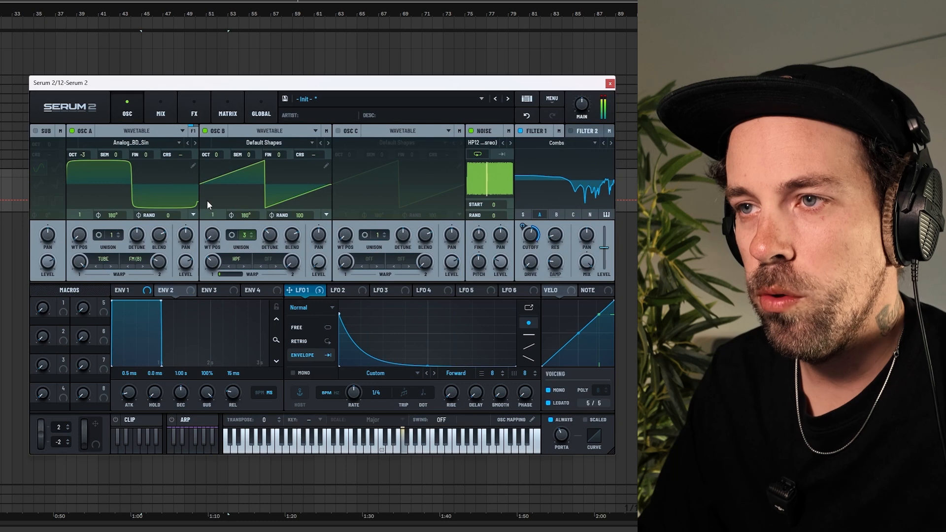
Add a Hyper/Dimension effect at the start of the FX chain and reduce its Dimension size
left_click(194, 114)
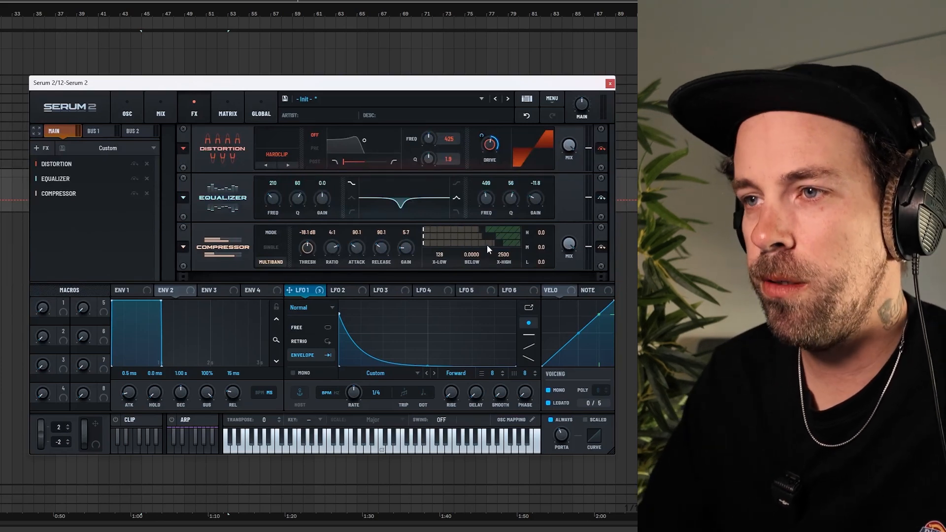
left_click(39, 148)
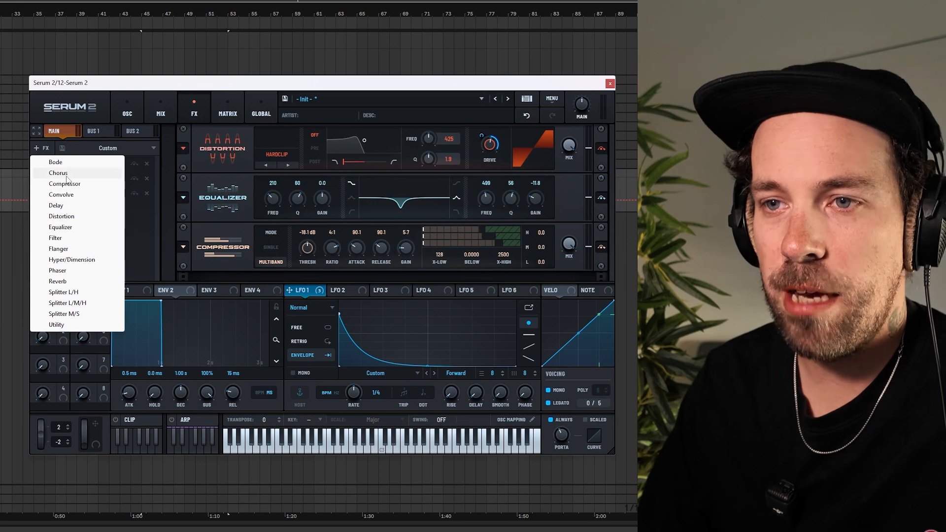
left_click(58, 261)
left_click_drag(73, 208, 72, 158)
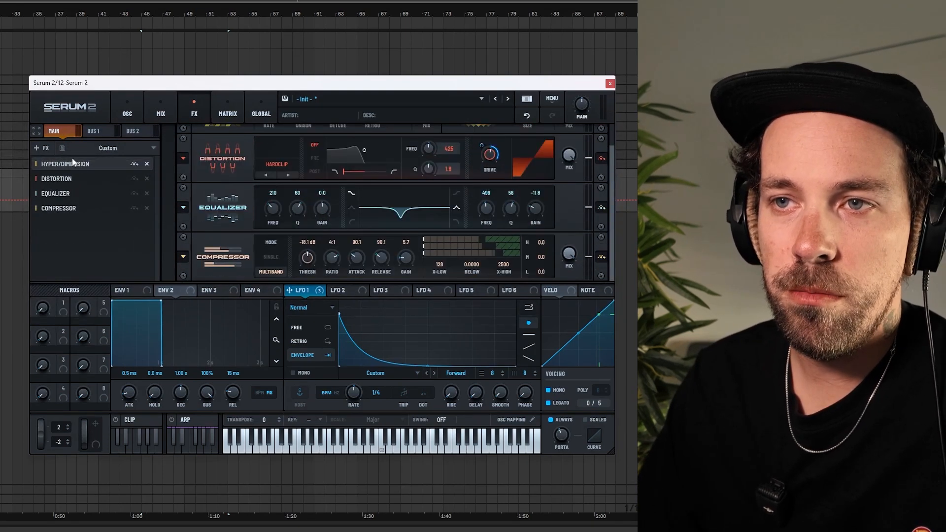
scroll(542, 197, "up", 1)
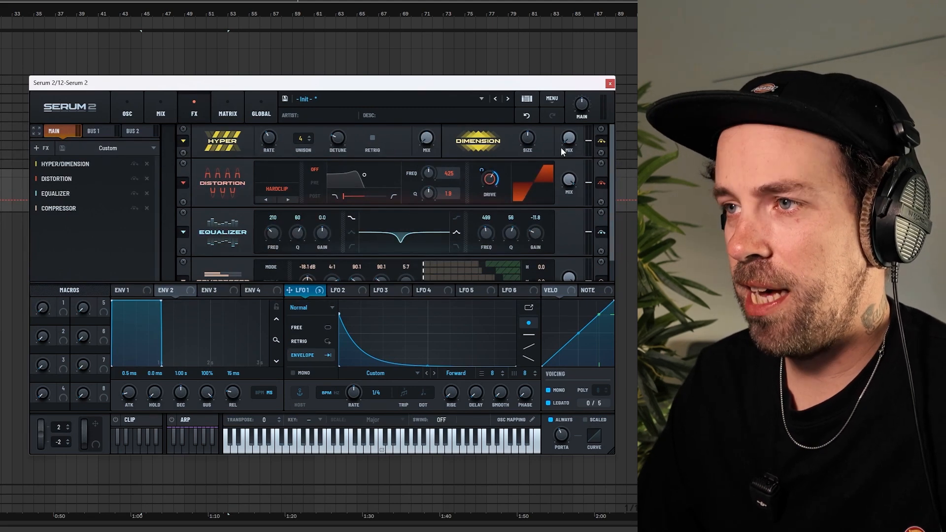
left_click_drag(532, 139, 526, 167)
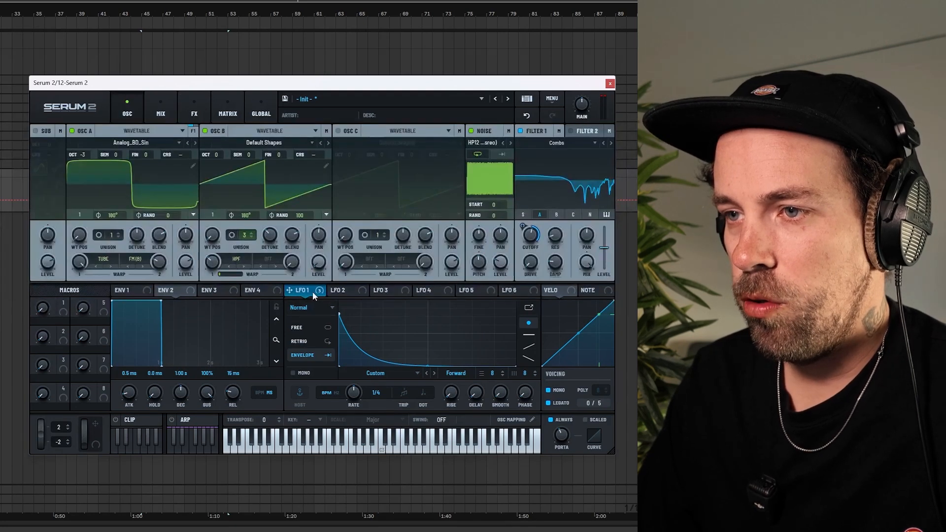
Lower the noise oscillator's level to about 9% and nudge Oscillator B's detune up slightly
left_click_drag(312, 292, 501, 265)
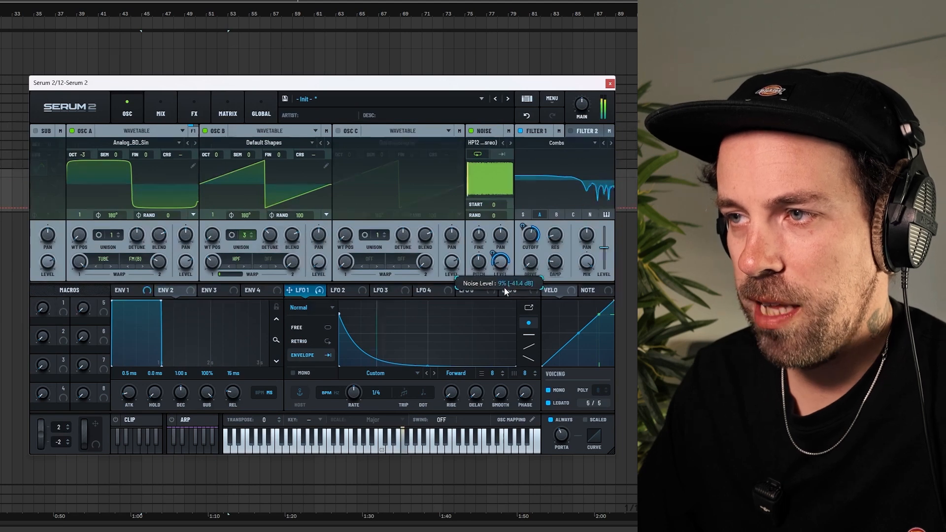
mouse_move(501, 264)
left_mouse_down()
mouse_move(507, 237)
mouse_move(507, 246)
left_mouse_up()
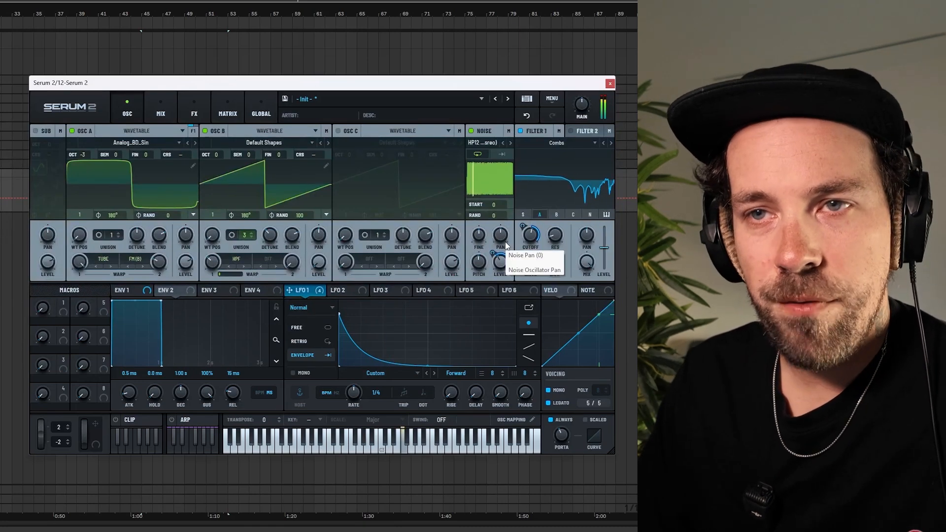
mouse_move(270, 237)
left_mouse_down()
mouse_move(273, 257)
mouse_move(274, 230)
left_mouse_up()
Set Oscillator A's second warp to about 28% and turn off mono voicing
mouse_move(162, 264)
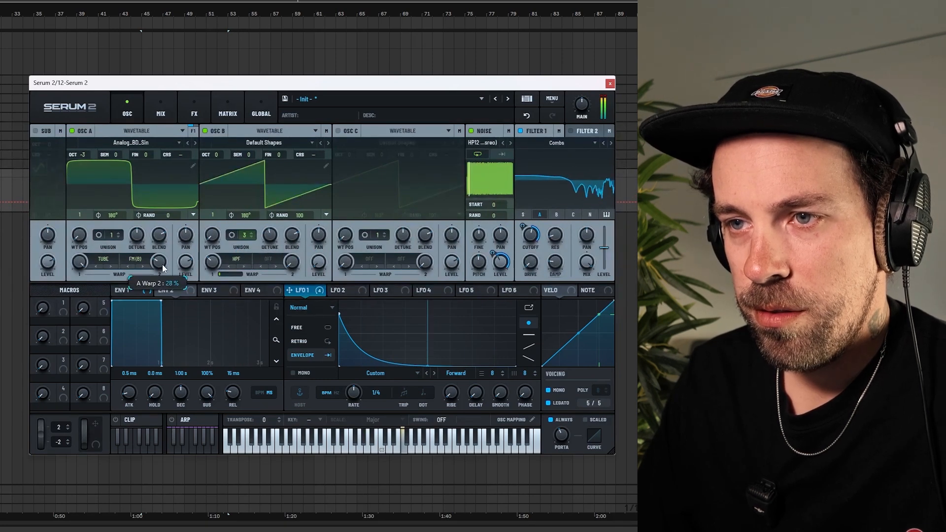
left_click_drag(164, 261, 164, 264)
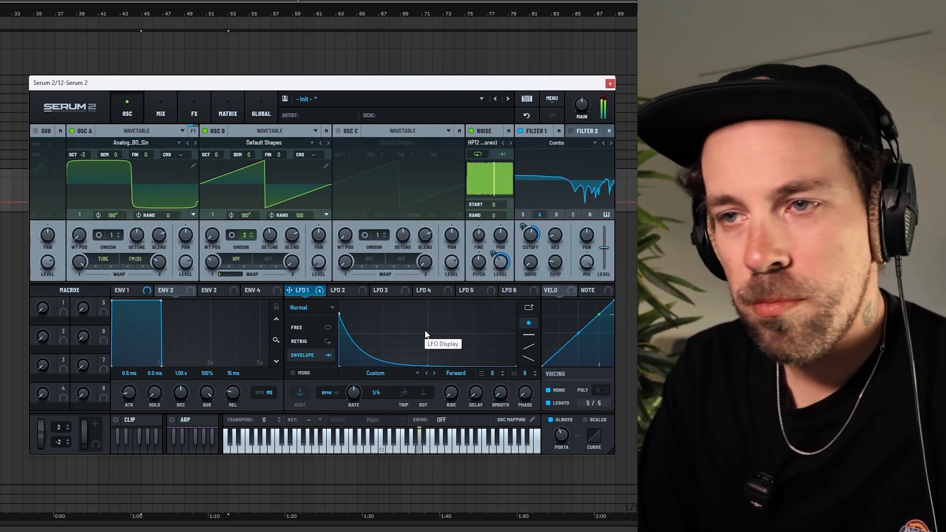
left_click(548, 390)
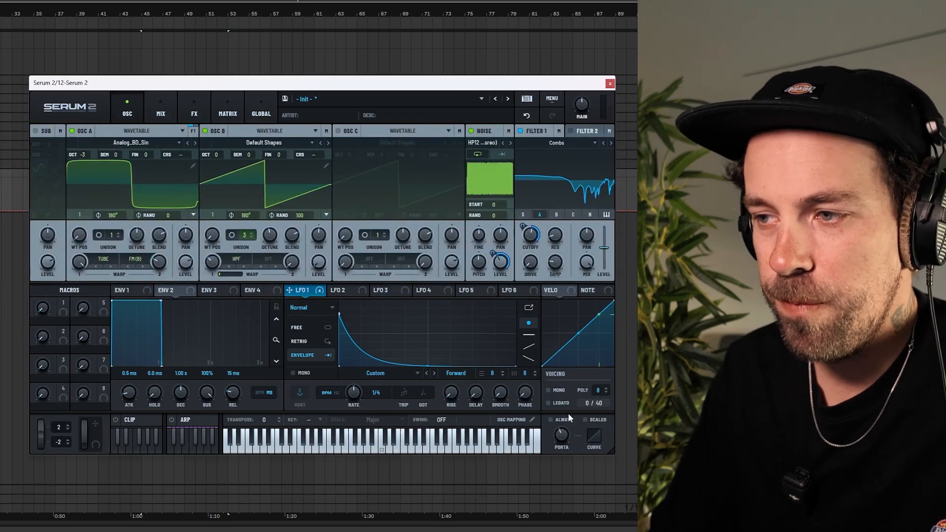